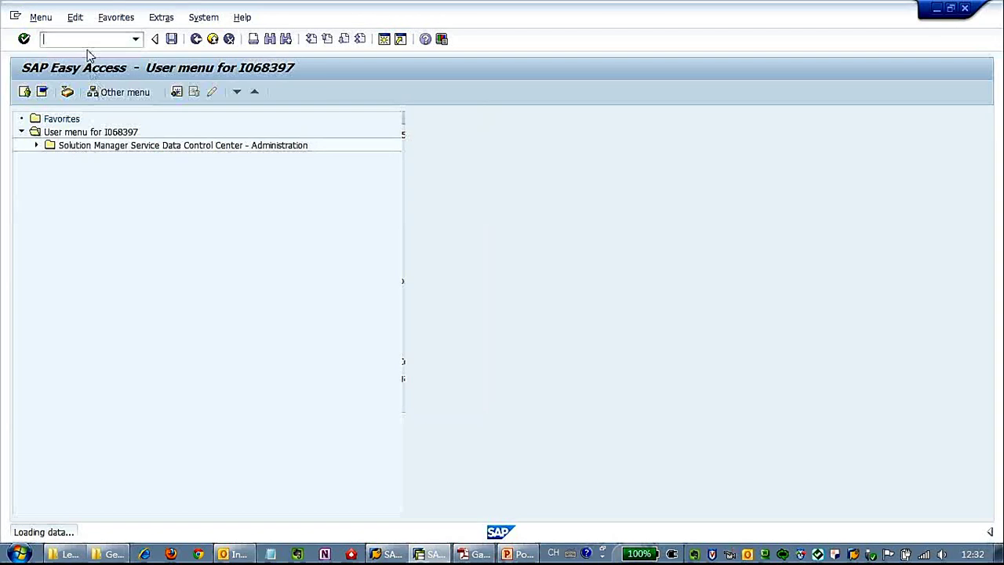
Launch the Object Navigator with transaction se80.
{"action": "type", "text": "se80"}
{"action": "key", "text": "Return"}
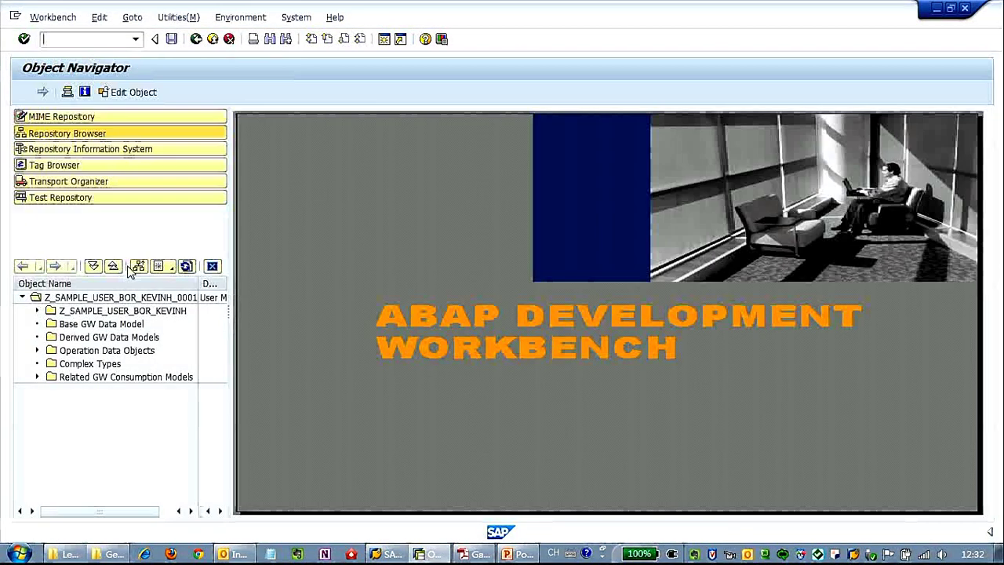
Rename the GW Data Model to Z_SAMPLE_BANK_RFC_ plus the developer's suffix and look it up.
{"action": "left_click", "coordinate": [171, 298]}
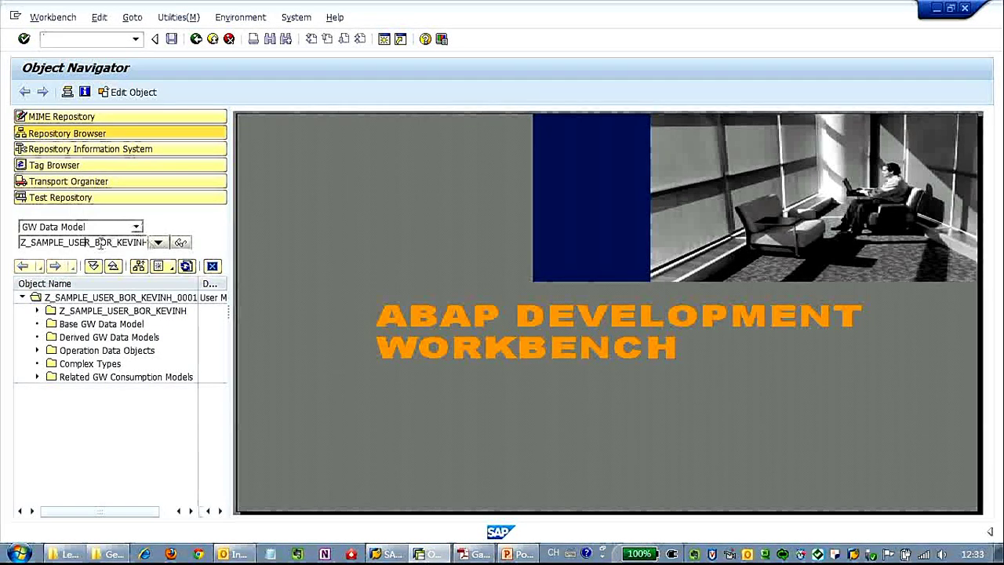
{"action": "left_click_drag", "start_coordinate": [125, 244], "coordinate": [166, 248]}
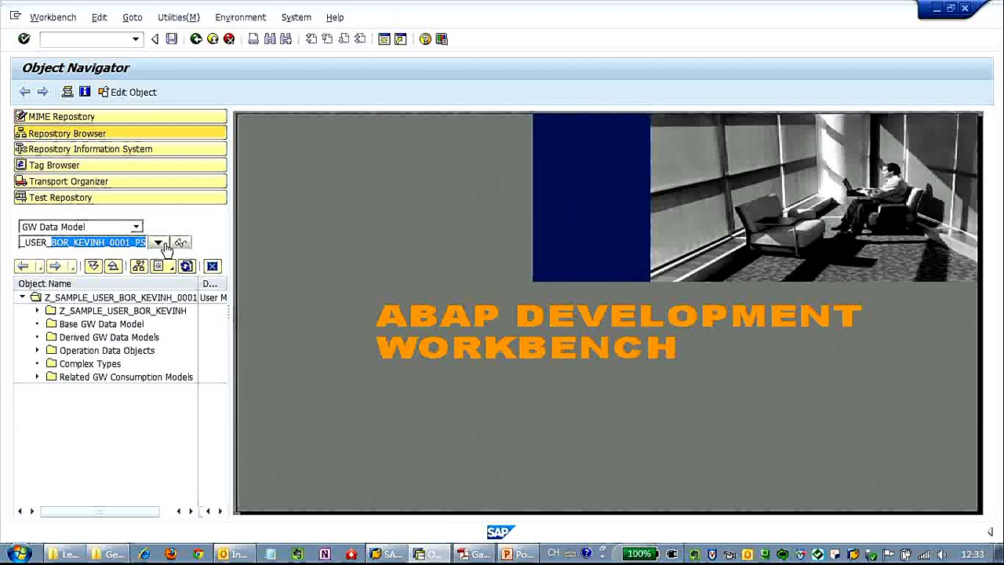
{"action": "key", "text": "BackSpace"}
{"action": "key", "text": "BackSpace"}
{"action": "key", "text": "BackSpace"}
{"action": "key", "text": "BackSpace"}
{"action": "key", "text": "BackSpace"}
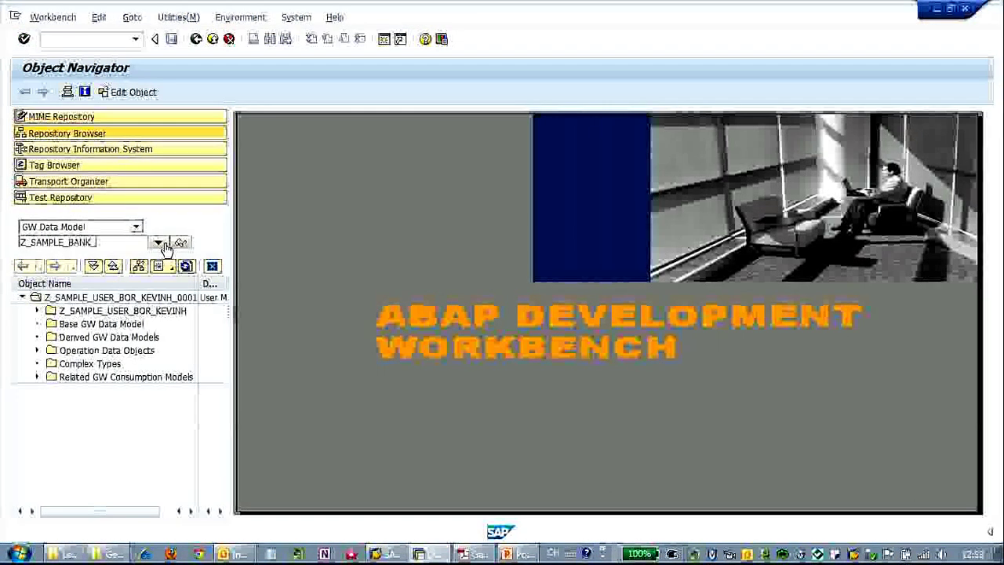
{"action": "type", "text": "RFC"}
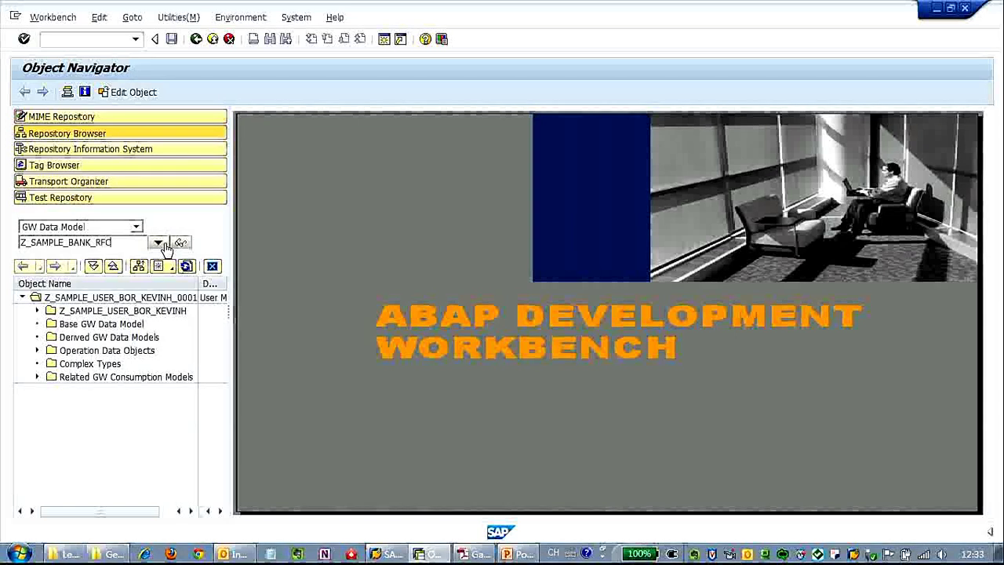
{"action": "type", "text": "_KEVINHU"}
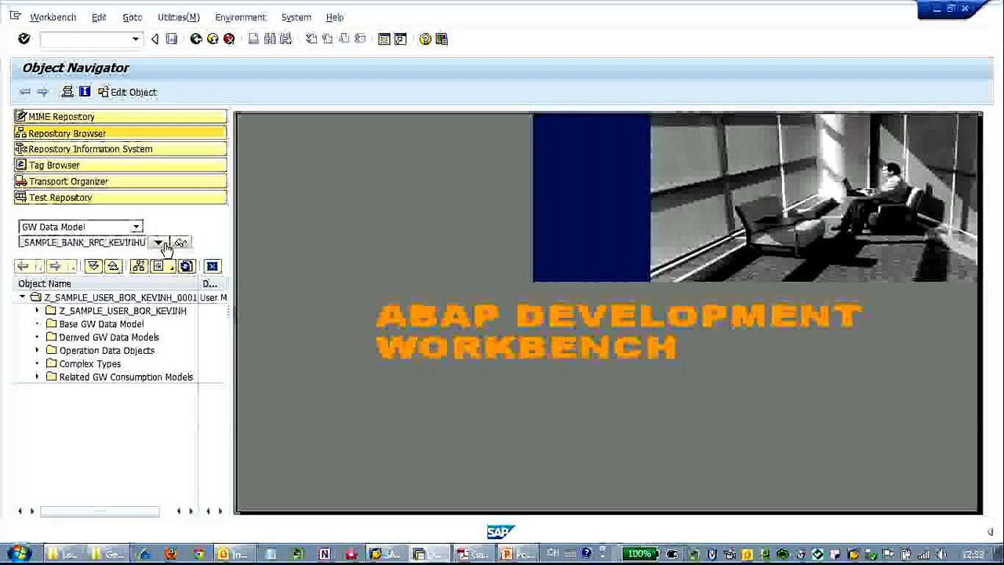
{"action": "left_click", "coordinate": [180, 243]}
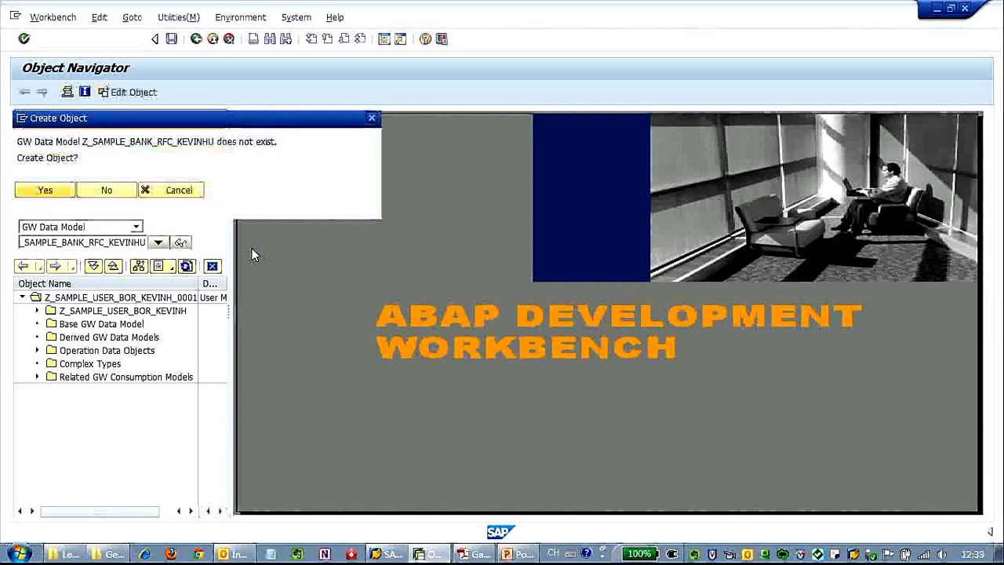
Agree to create the missing data model and enter model type PS.
{"action": "left_click", "coordinate": [45, 191]}
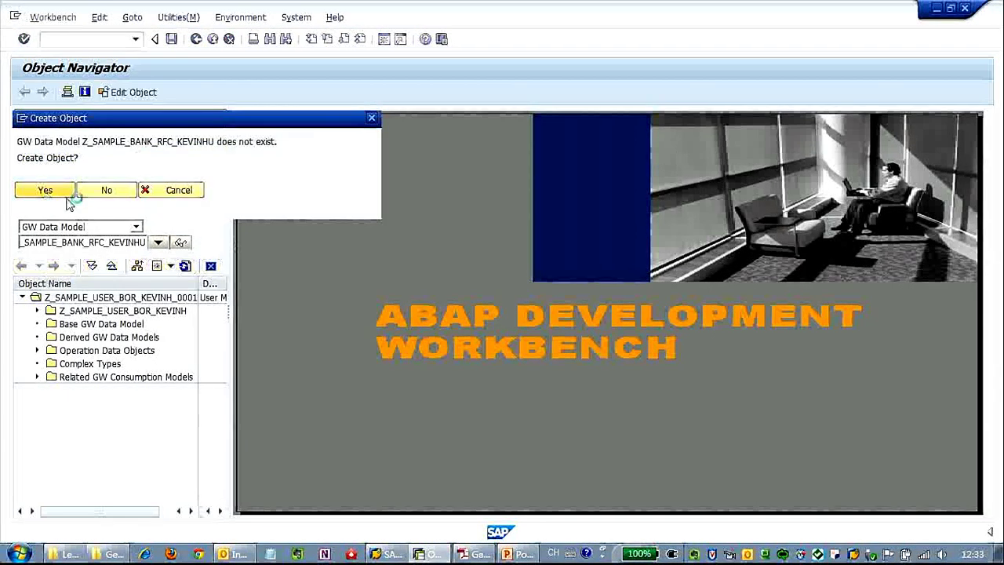
{"action": "left_click", "coordinate": [208, 266]}
{"action": "left_click", "coordinate": [259, 244]}
{"action": "type", "text": "PS"}
{"action": "key", "text": "Return"}
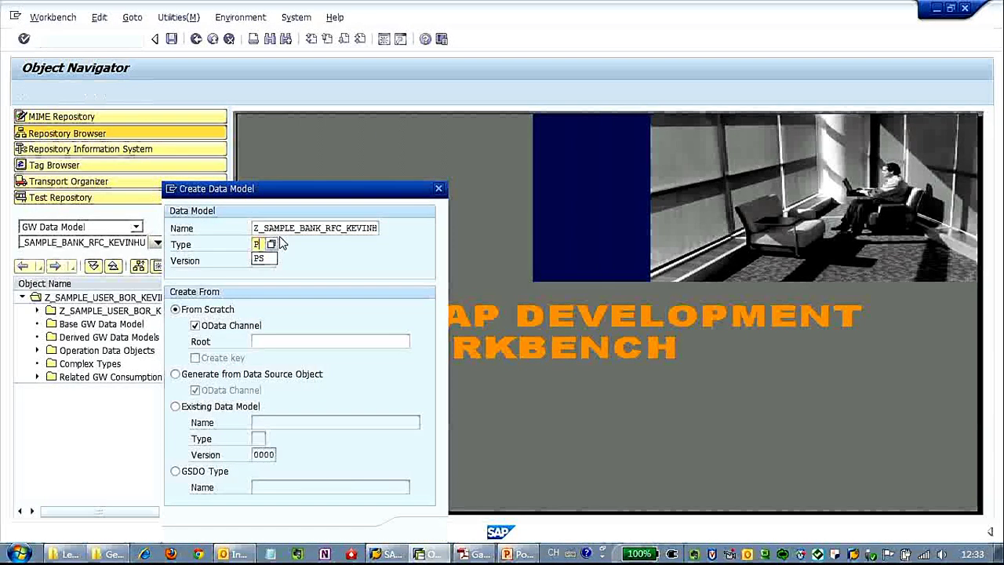
Choose Generate from Data Source Object, switch off OData Channel, and confirm.
{"action": "left_click", "coordinate": [175, 374]}
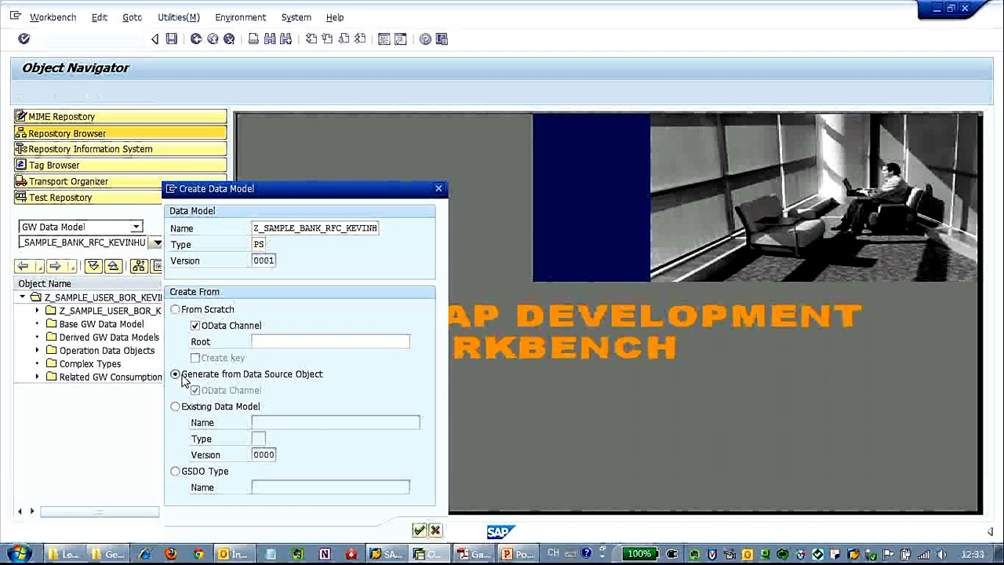
{"action": "left_click_drag", "start_coordinate": [325, 192], "coordinate": [344, 112]}
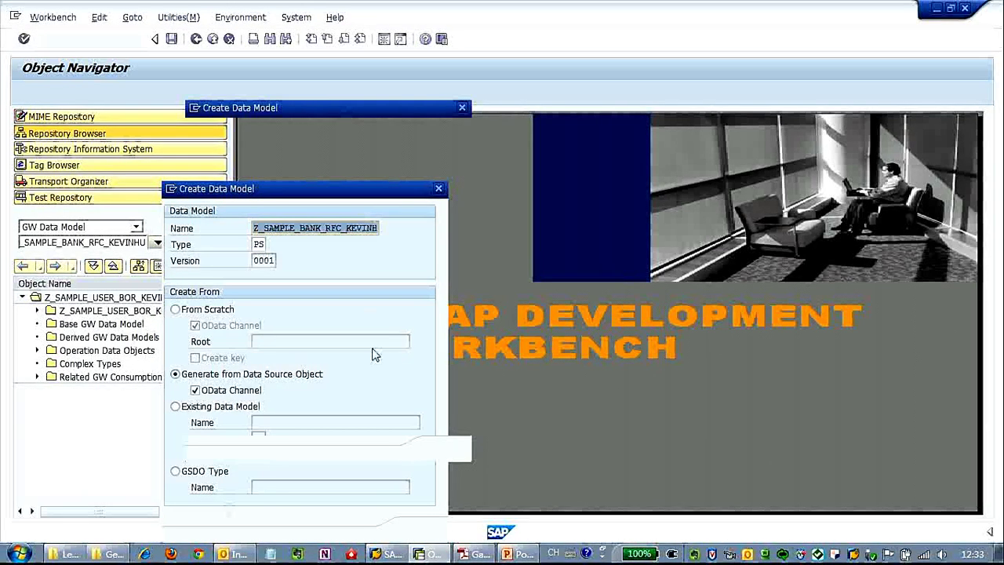
{"action": "left_click", "coordinate": [219, 309]}
{"action": "left_click", "coordinate": [442, 448]}
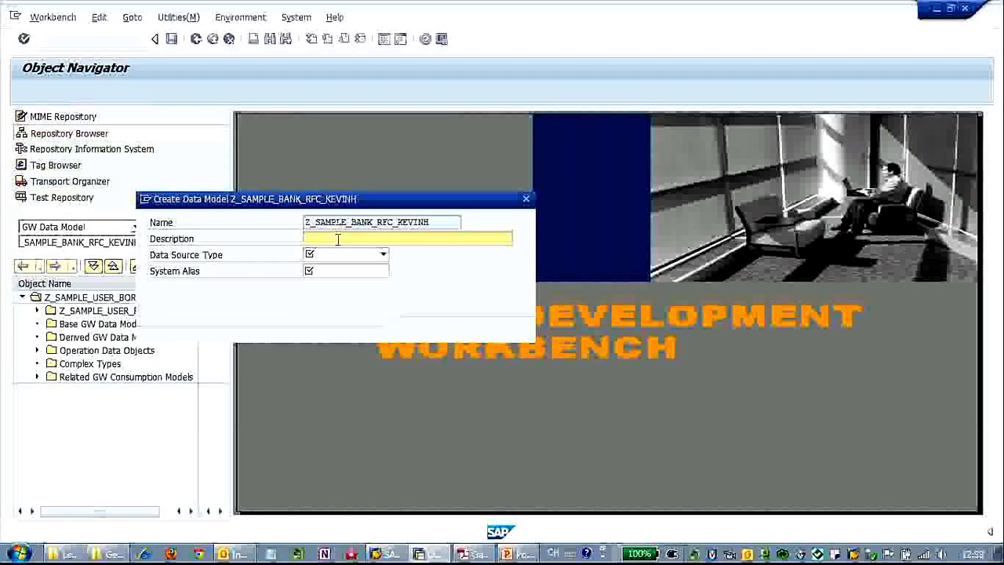
Enter the description 'Sample bank service rfc'.
{"action": "type", "text": "Sampl"}
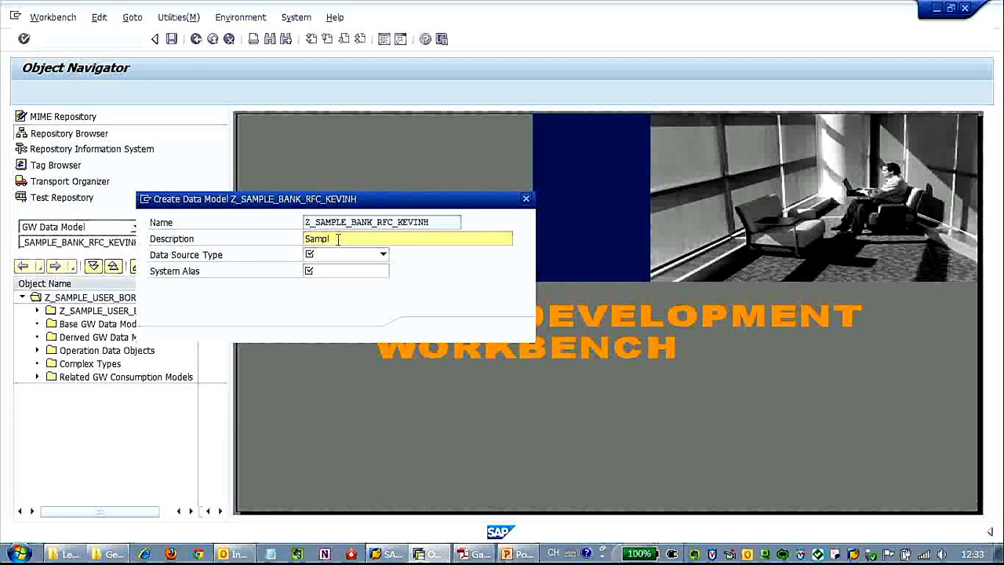
{"action": "type", "text": "e bank"}
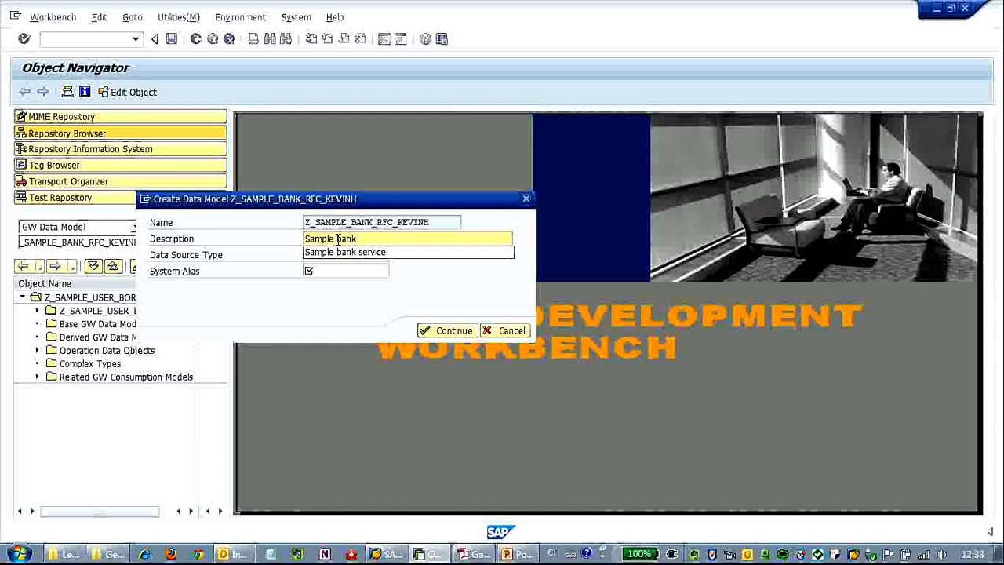
{"action": "type", "text": " serv"}
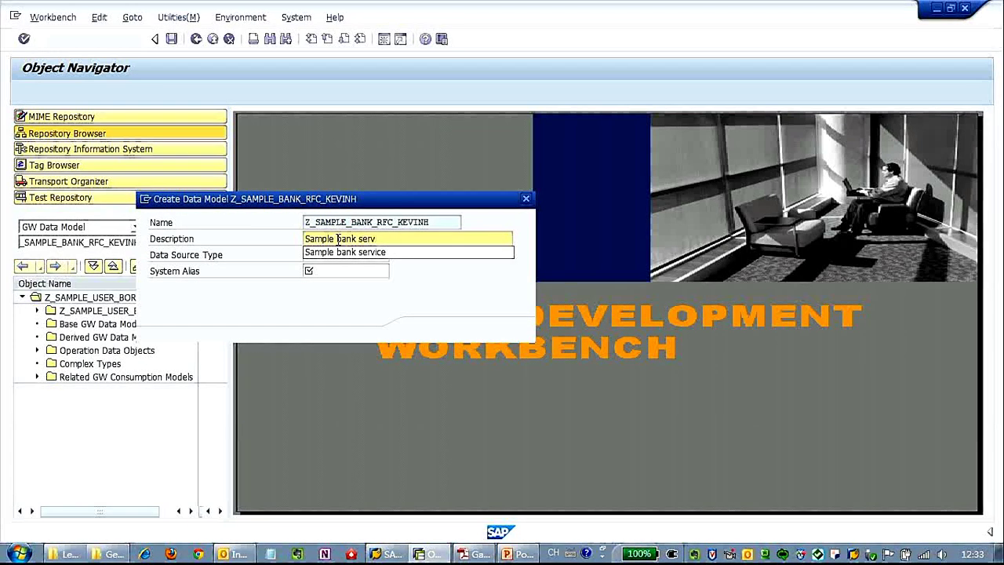
{"action": "type", "text": "ice f"}
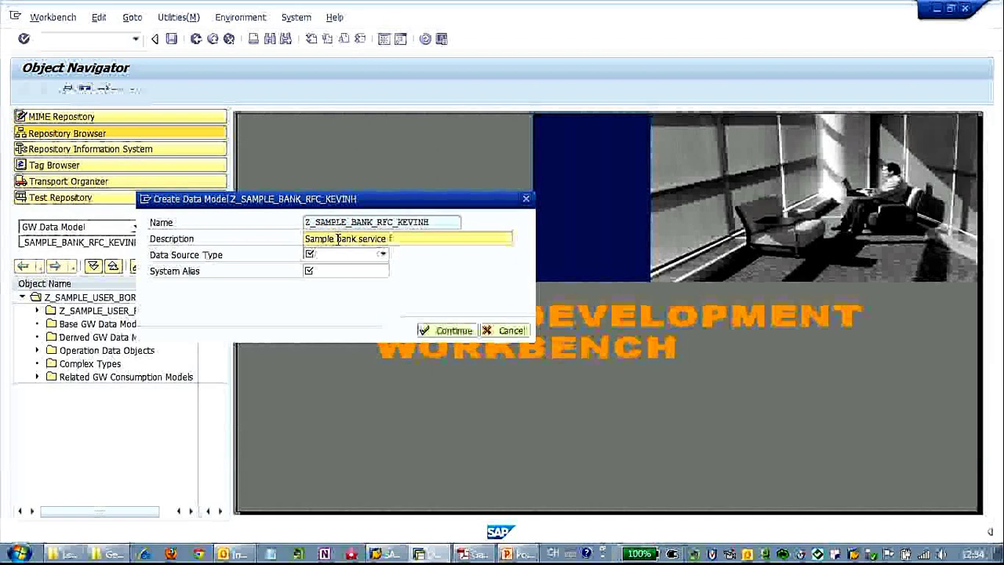
{"action": "key", "text": "BackSpace"}
{"action": "type", "text": "rfc"}
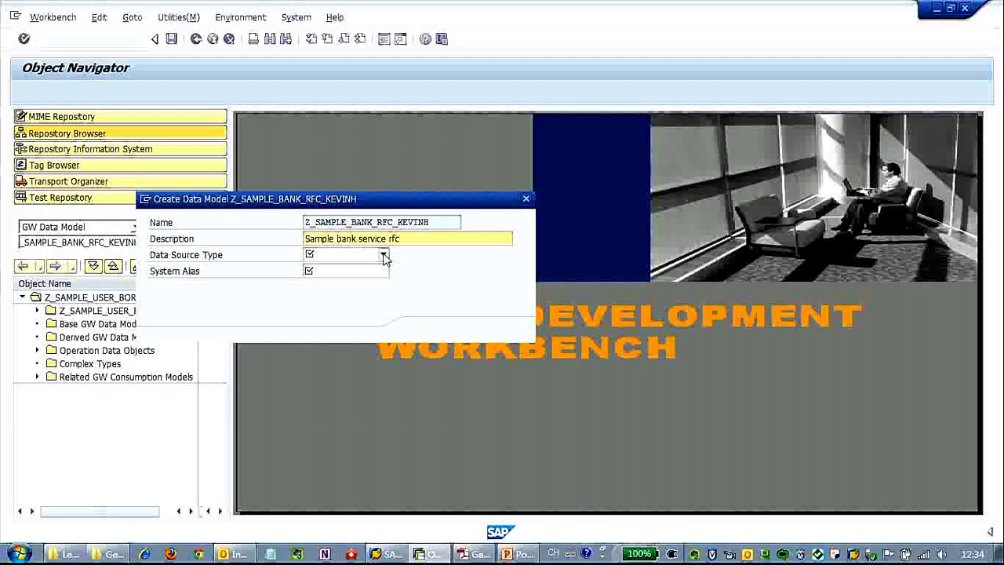
Set the data source type to Remote Function Calls and the system alias to LOCAL.
{"action": "left_click", "coordinate": [383, 256]}
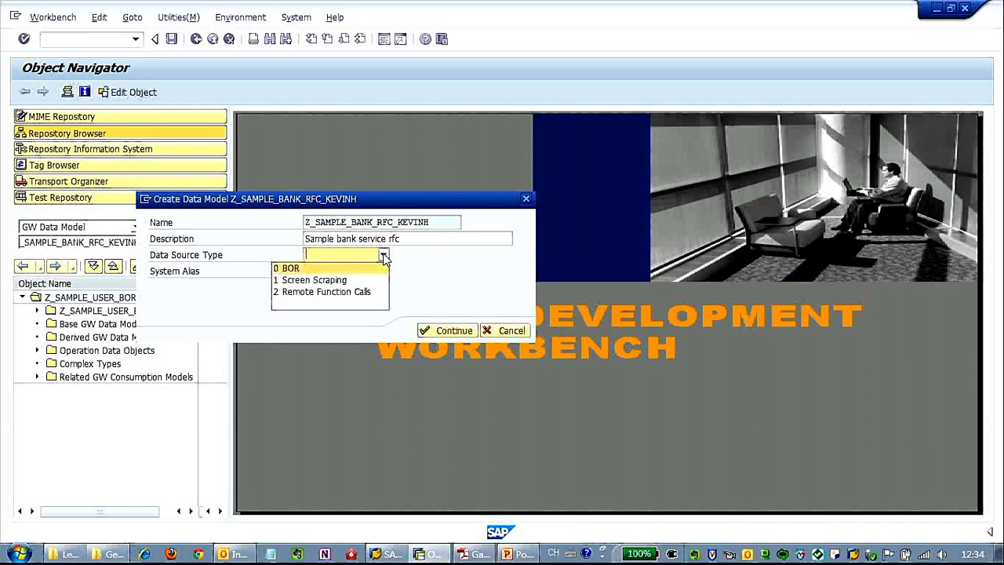
{"action": "left_click", "coordinate": [365, 291]}
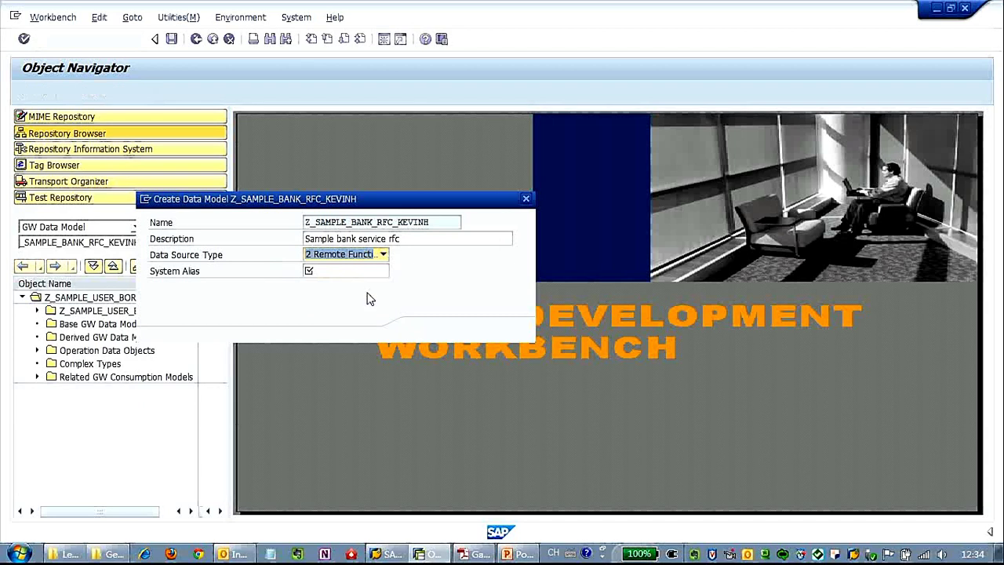
{"action": "left_click", "coordinate": [365, 272]}
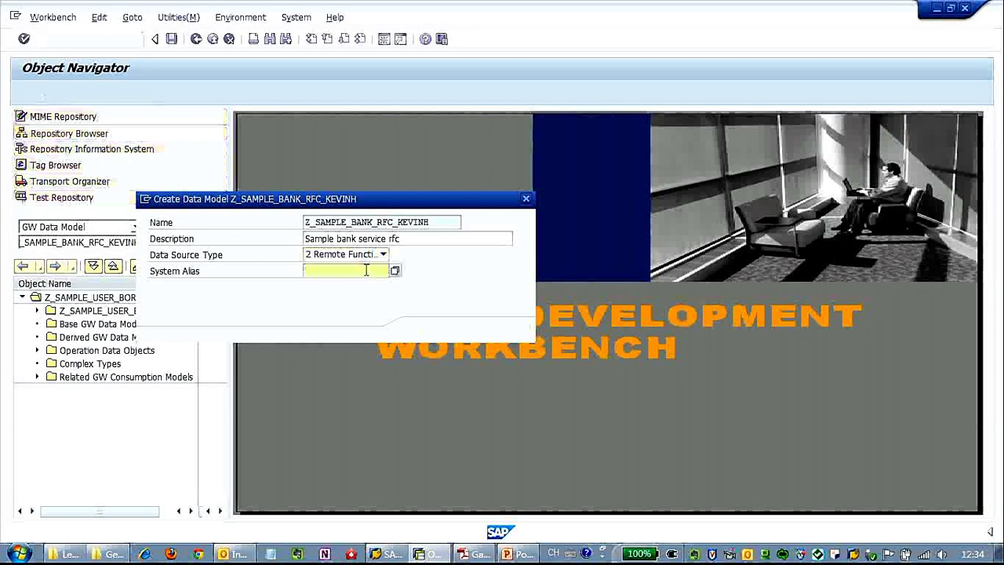
{"action": "type", "text": "L"}
{"action": "left_click", "coordinate": [327, 285]}
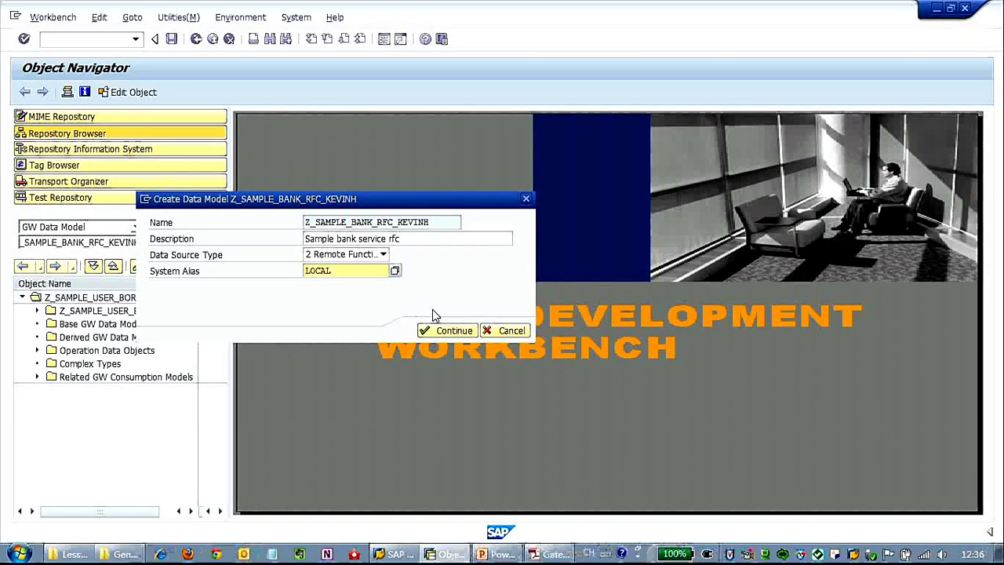
Accept the data model details and store Z_SAMPLE_BANK_RFC_…_0001_PS as a Local Object.
{"action": "left_click", "coordinate": [448, 331]}
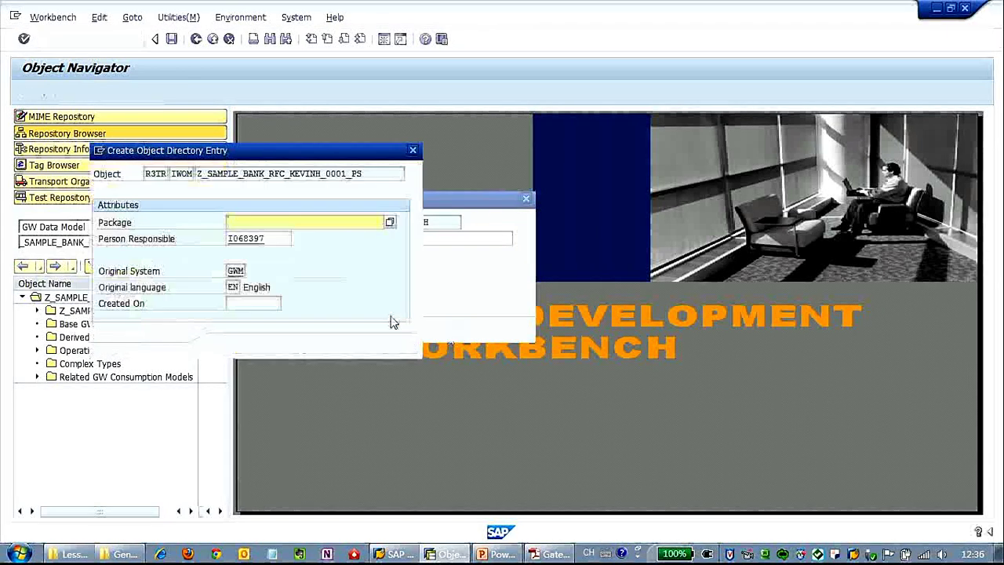
{"action": "left_click", "coordinate": [280, 349]}
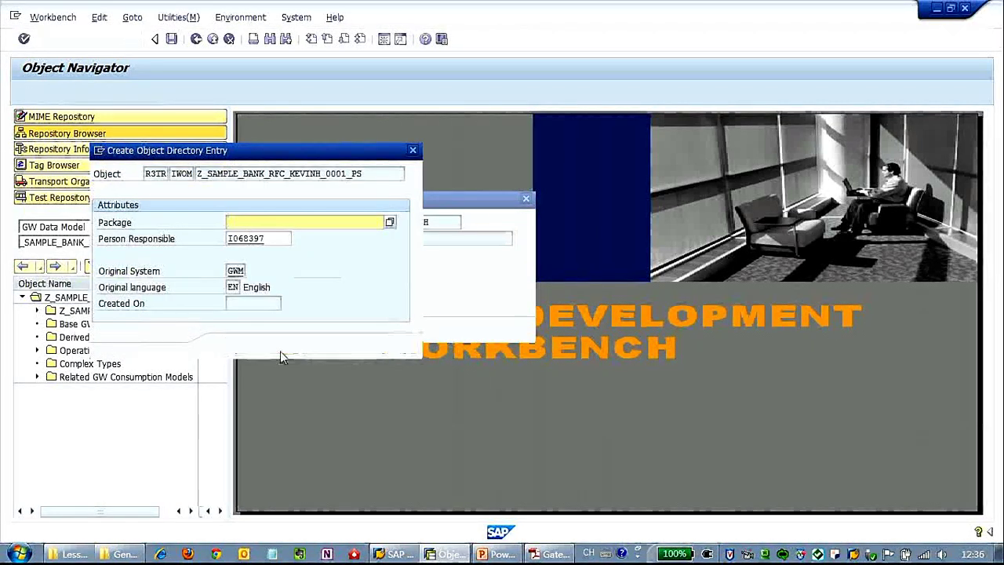
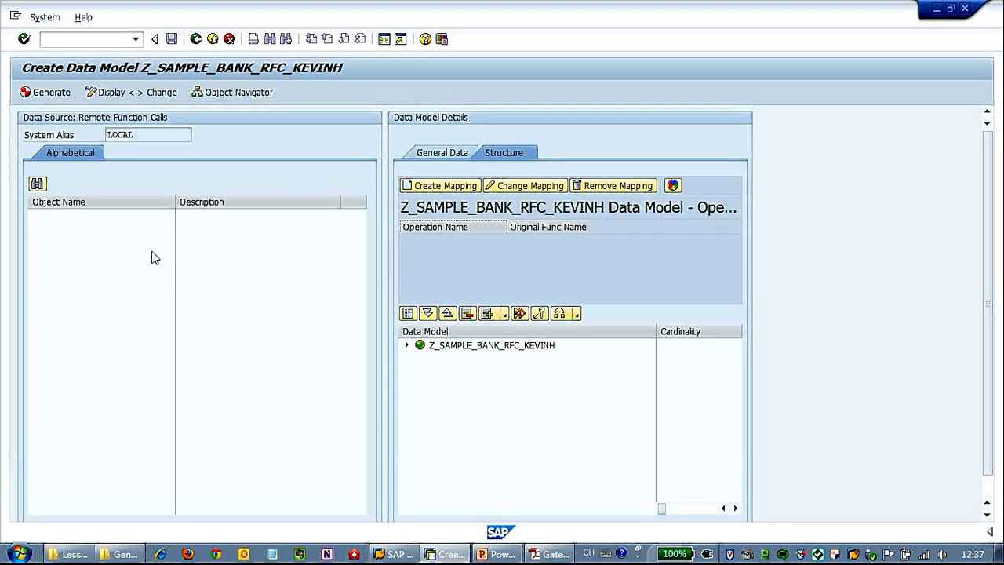
Search the remote function modules for BAPI*, accepting the 250-hit limit notice.
{"action": "left_click", "coordinate": [38, 185]}
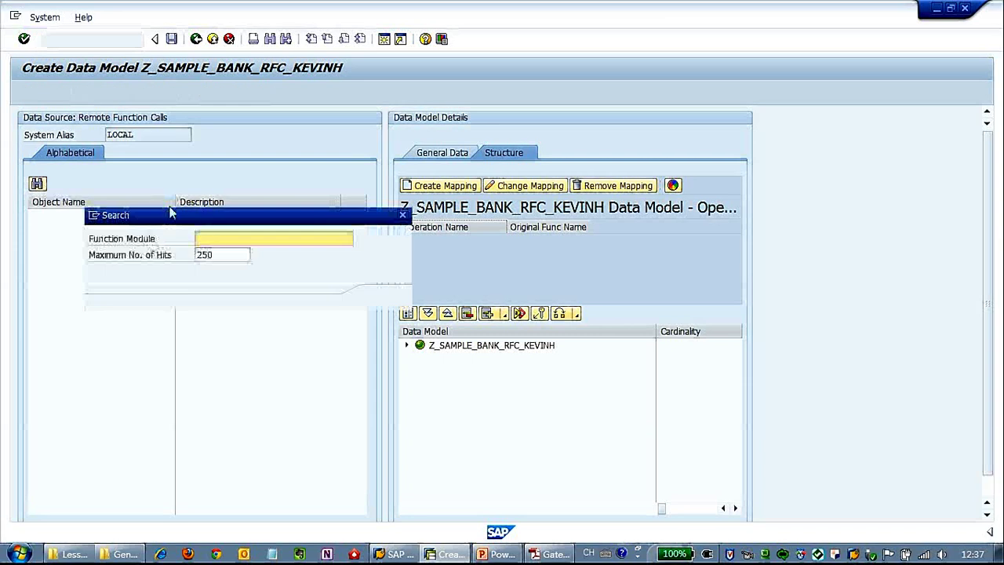
{"action": "type", "text": "B"}
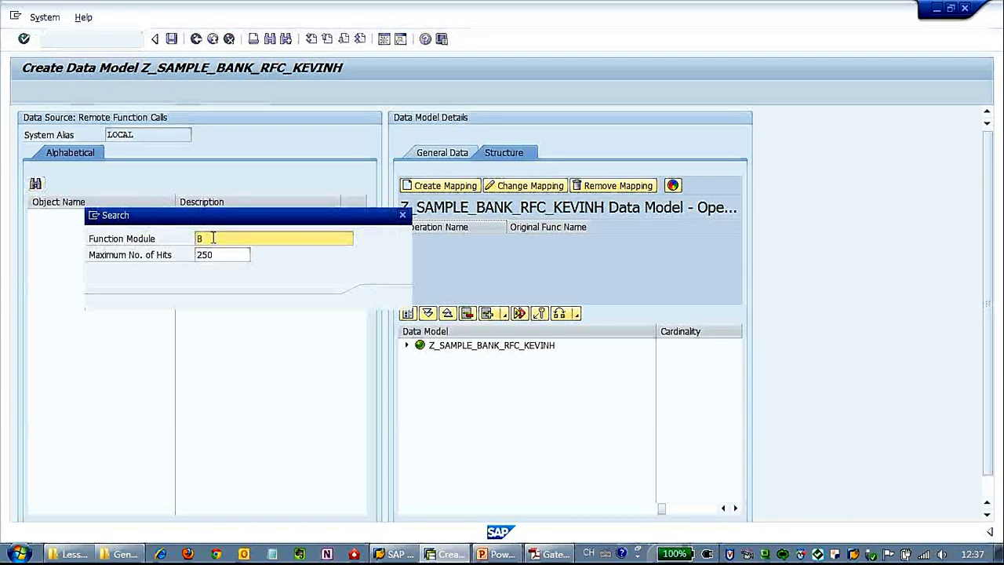
{"action": "type", "text": "API*"}
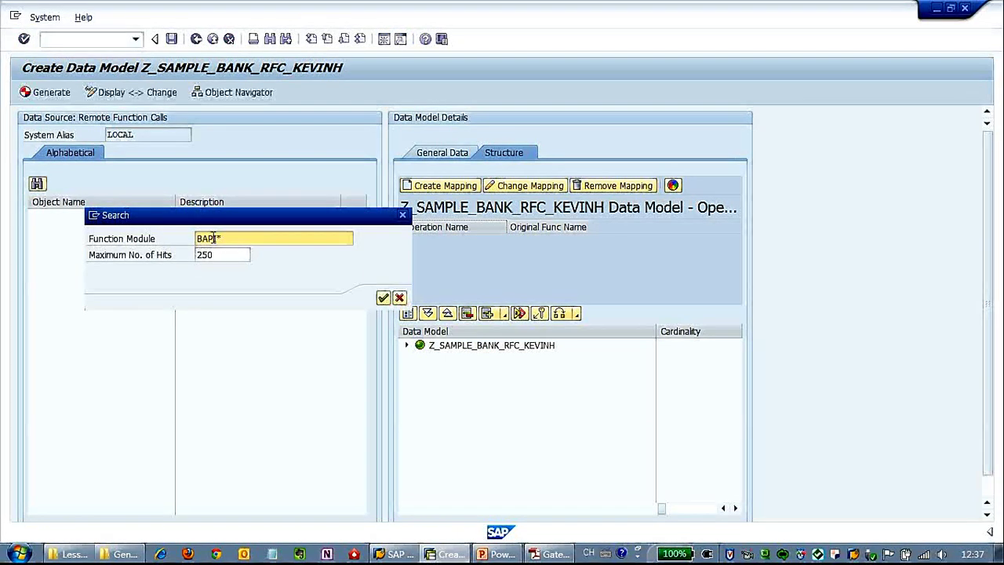
{"action": "left_click", "coordinate": [383, 298]}
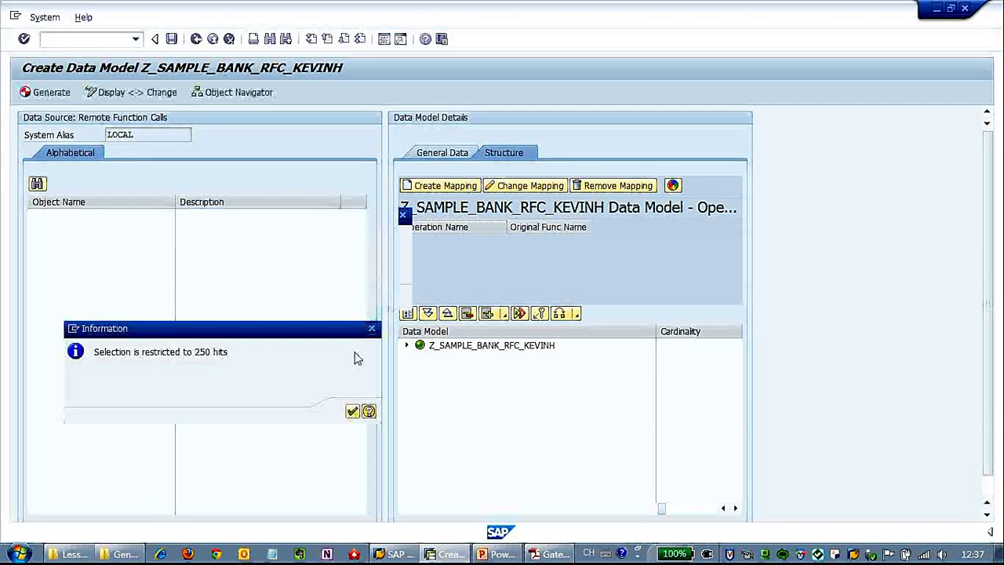
{"action": "left_click", "coordinate": [355, 409]}
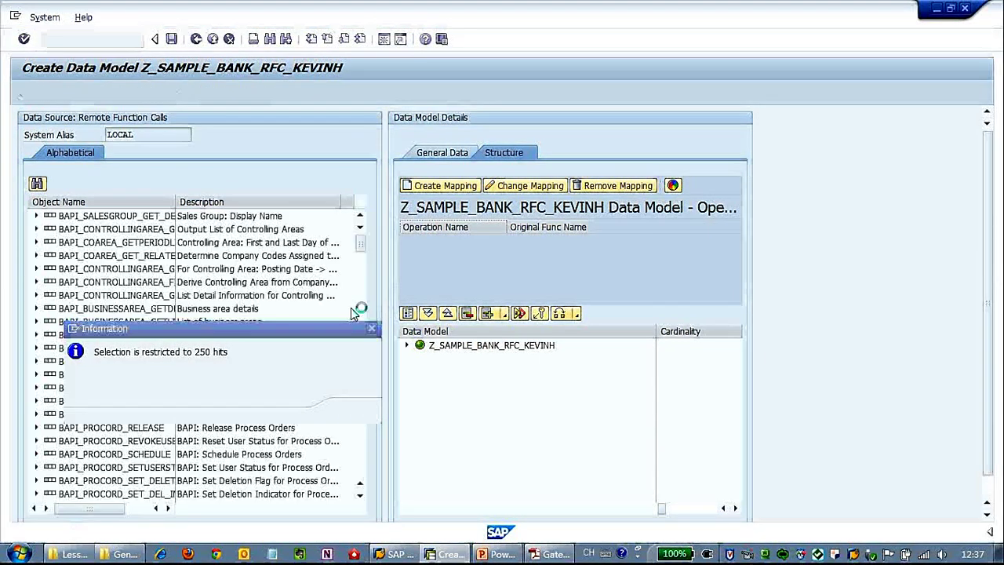
{"action": "mouse_move", "coordinate": [362, 245]}
{"action": "left_mouse_down"}
{"action": "mouse_move", "coordinate": [360, 432]}
{"action": "mouse_move", "coordinate": [375, 491]}
{"action": "mouse_move", "coordinate": [365, 235]}
{"action": "left_mouse_up"}
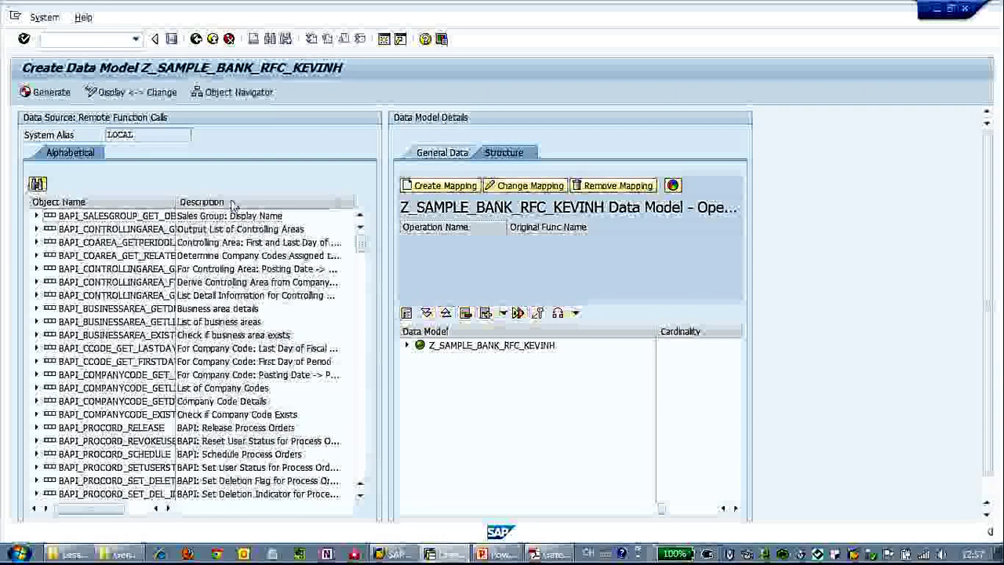
{"action": "left_click", "coordinate": [37, 183]}
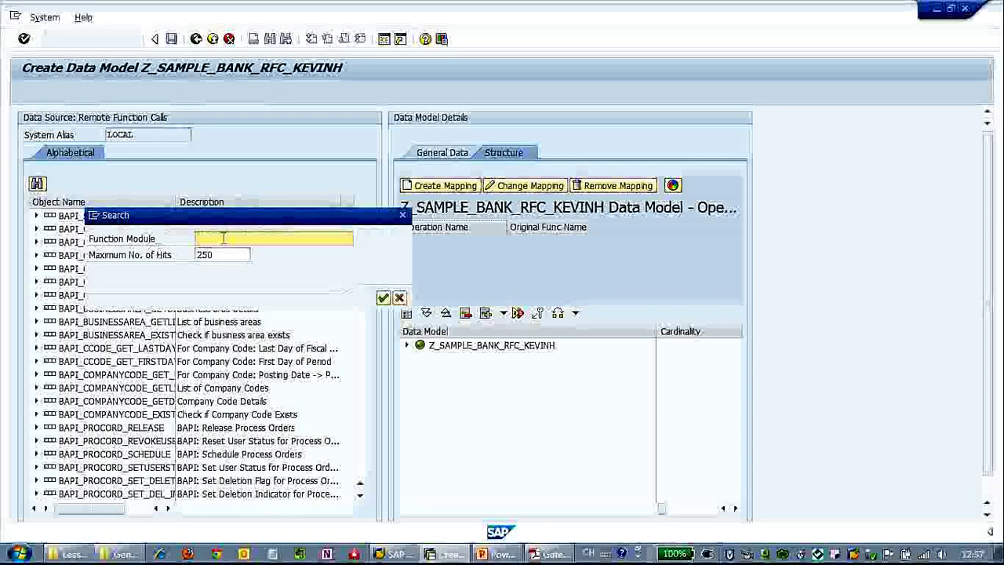
Narrow the function module search to BAPI_BANK* and scroll through the bank BAPIs.
{"action": "type", "text": "BAPI"}
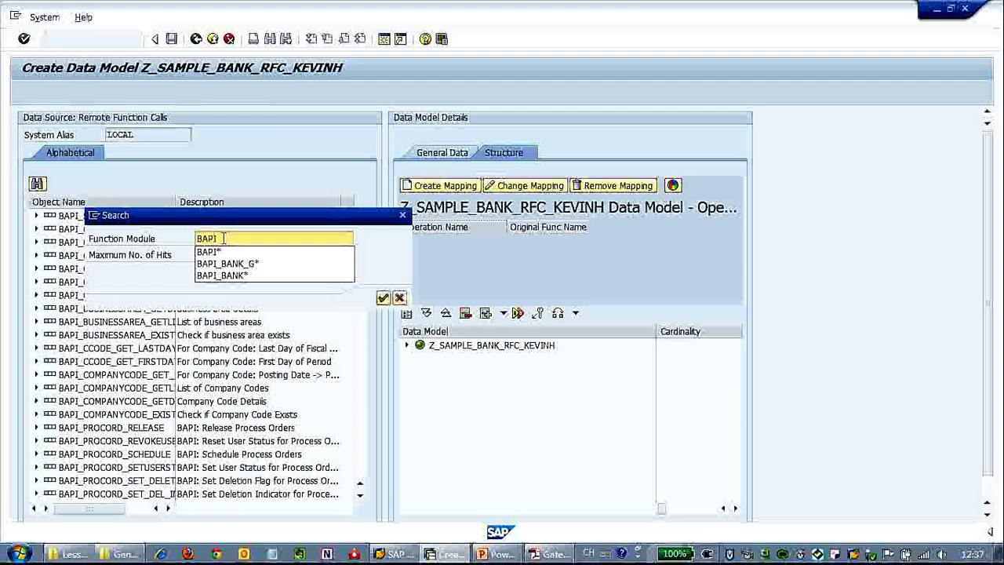
{"action": "type", "text": "_BANK*"}
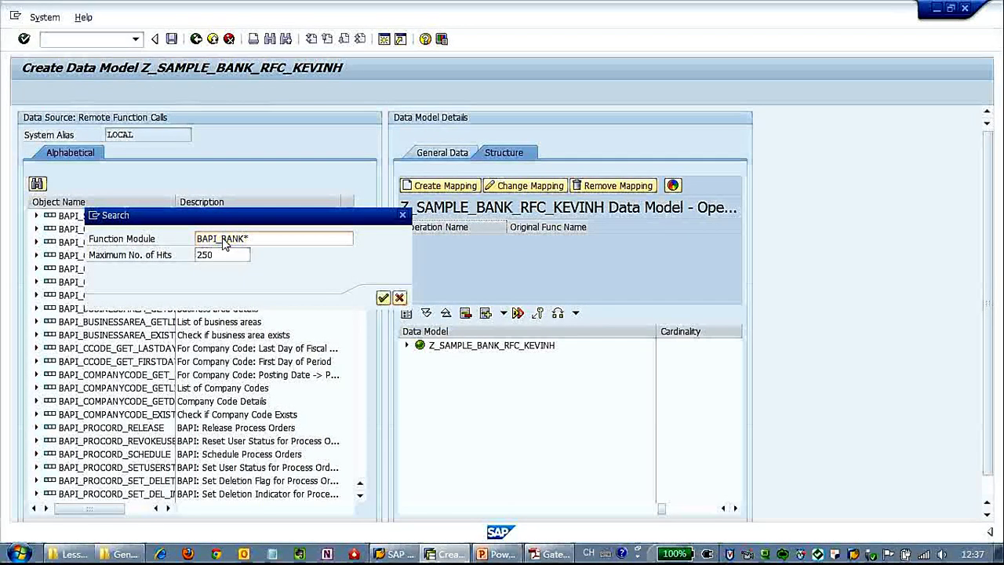
{"action": "key", "text": "Return"}
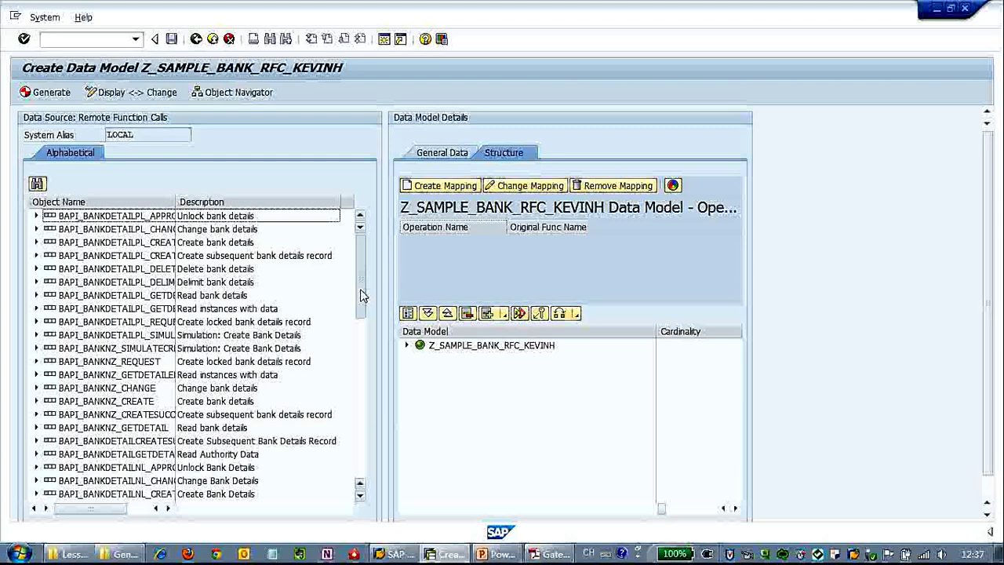
{"action": "left_click_drag", "start_coordinate": [360, 295], "coordinate": [363, 490]}
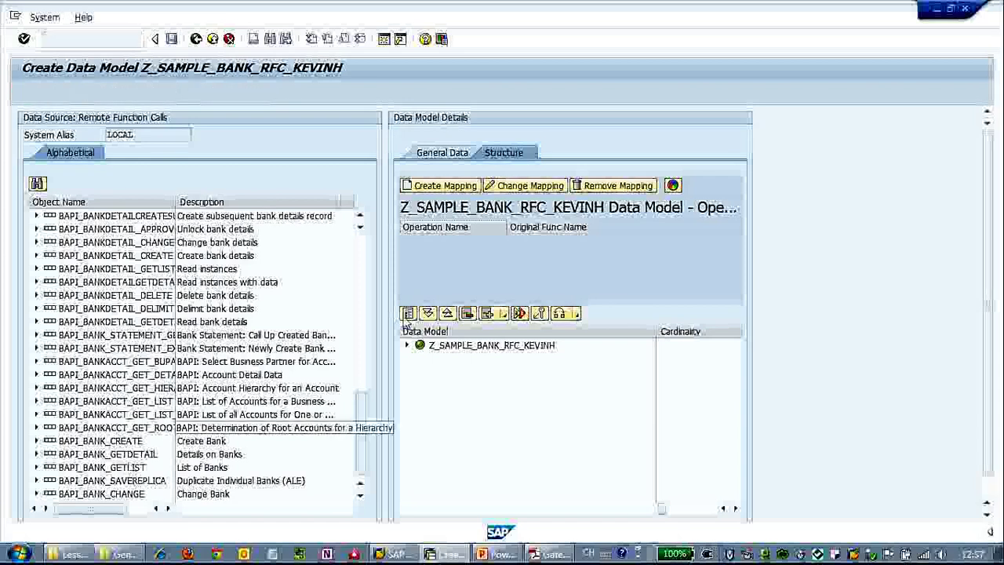
Create a Query operation mapping for BAPI_BANK_GETLIST.
{"action": "left_click", "coordinate": [130, 467]}
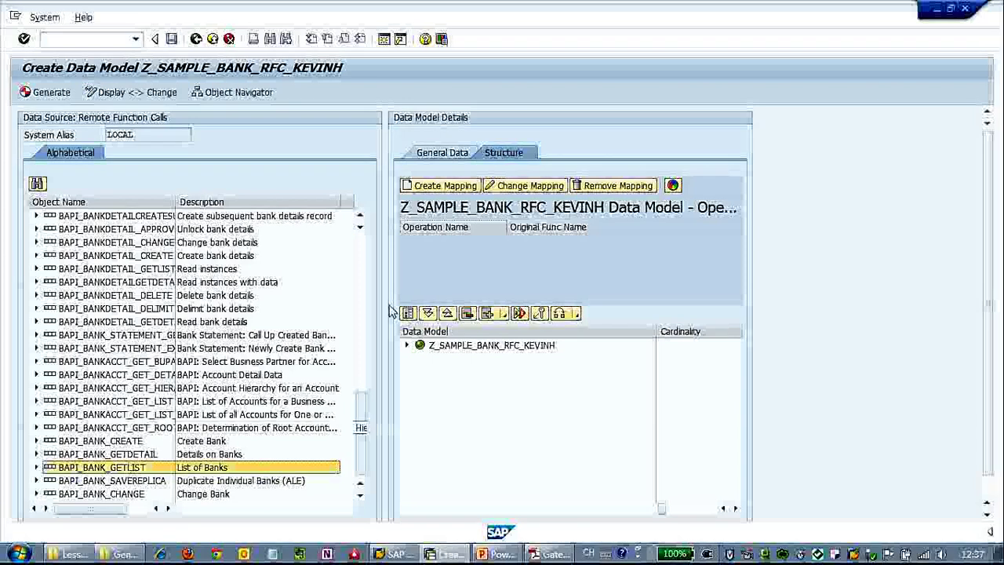
{"action": "left_click", "coordinate": [455, 188]}
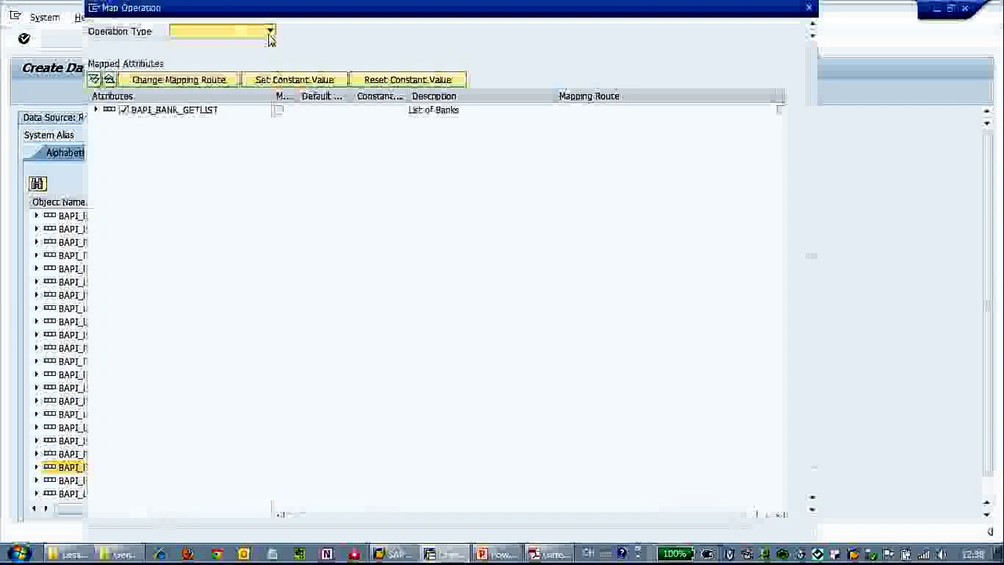
{"action": "left_click", "coordinate": [270, 31]}
{"action": "left_click", "coordinate": [222, 49]}
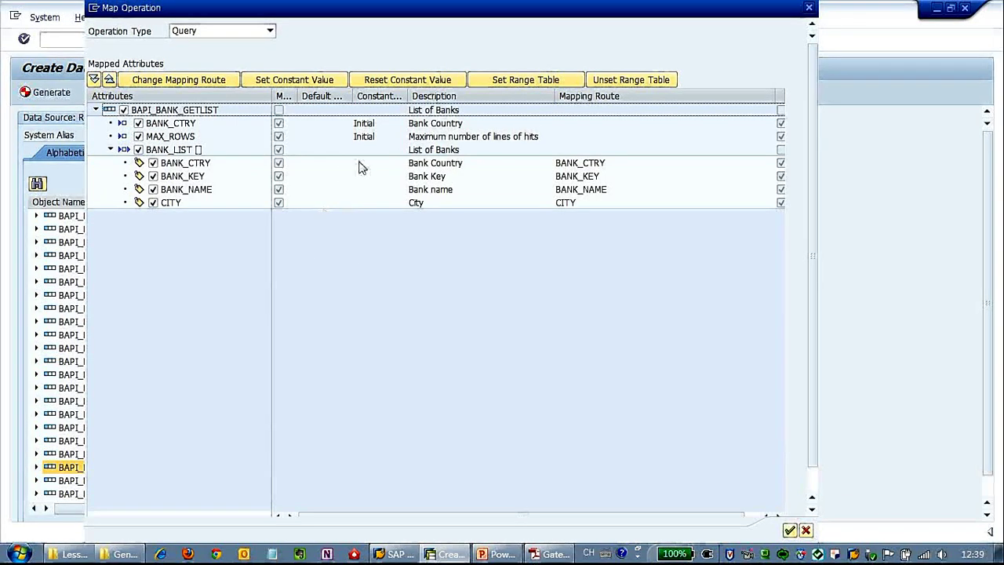
{"action": "left_click", "coordinate": [196, 164]}
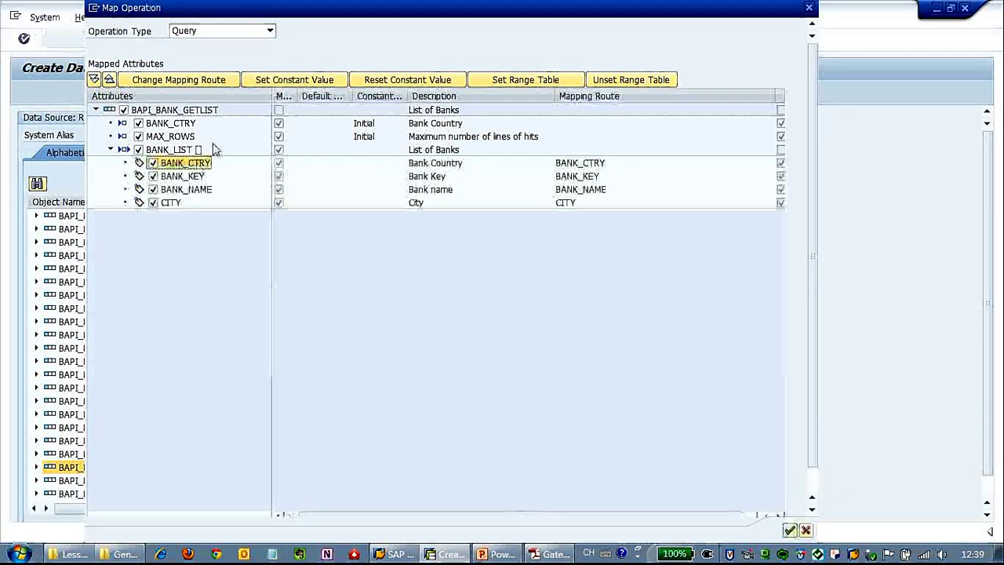
Route the BANK_LIST fields BANK_CTRY and BANK_KEY to S_COR_ID-VALUE.
{"action": "left_click", "coordinate": [219, 82]}
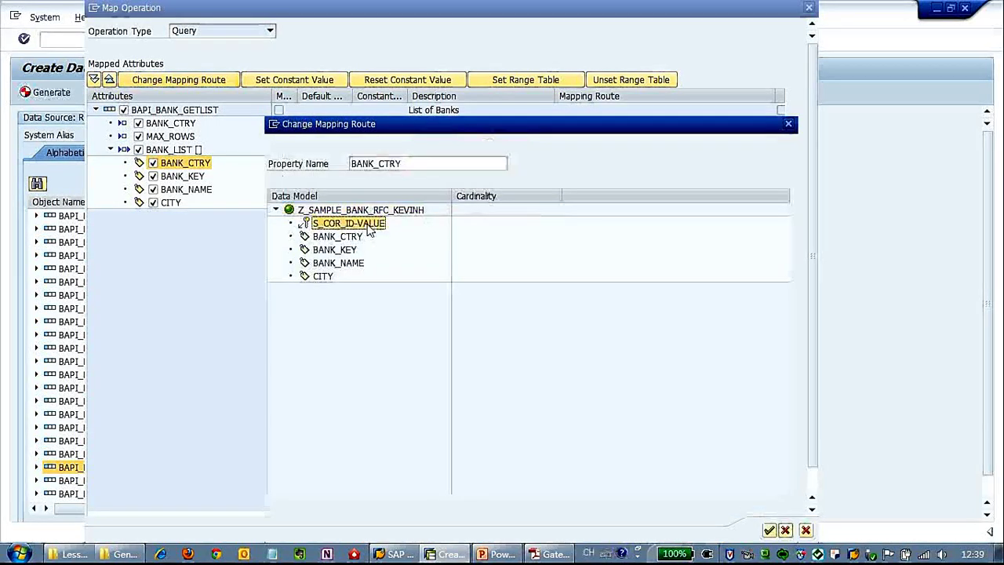
{"action": "left_click", "coordinate": [202, 178]}
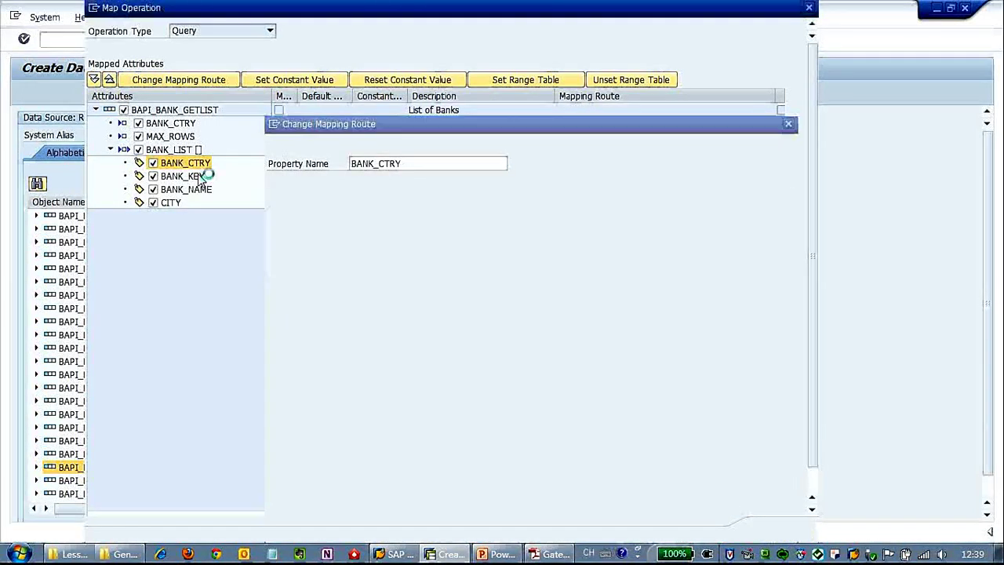
{"action": "left_click", "coordinate": [200, 177]}
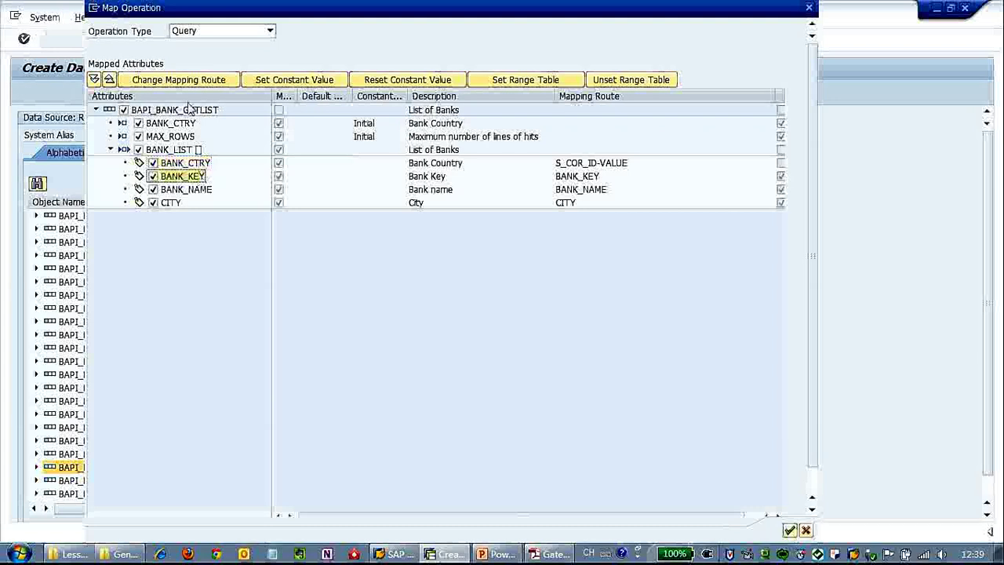
{"action": "left_click", "coordinate": [182, 80]}
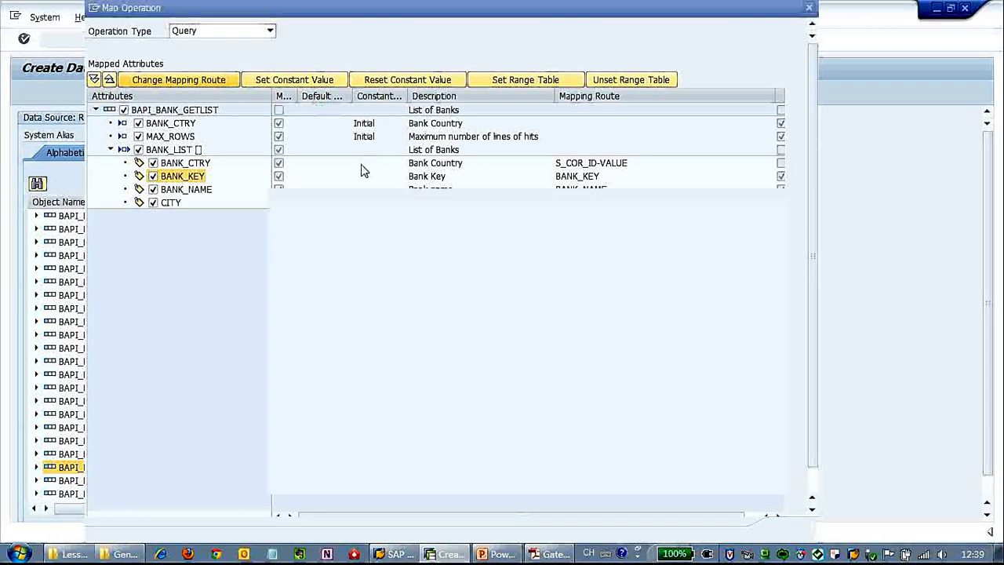
{"action": "left_click", "coordinate": [747, 510]}
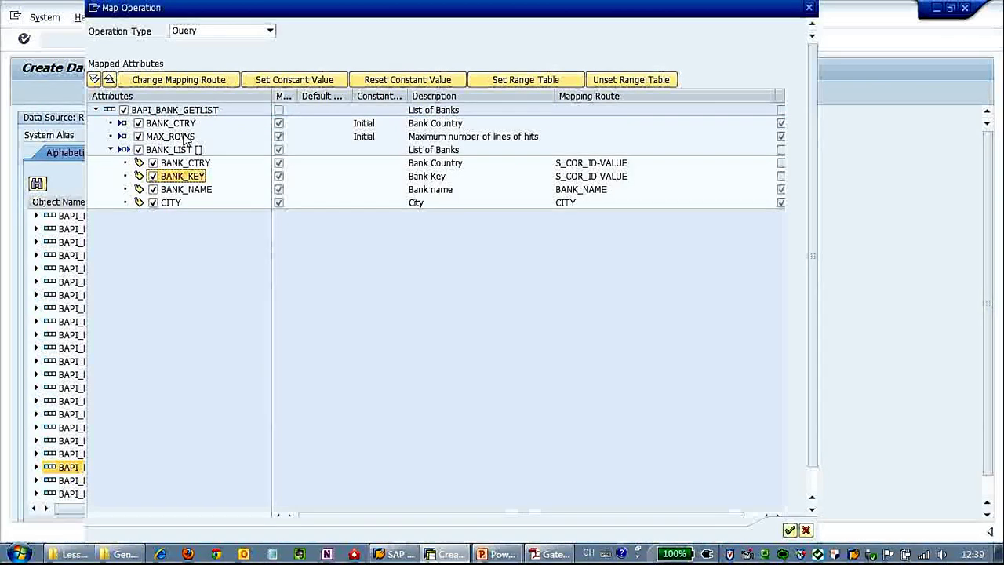
{"action": "left_click", "coordinate": [189, 124]}
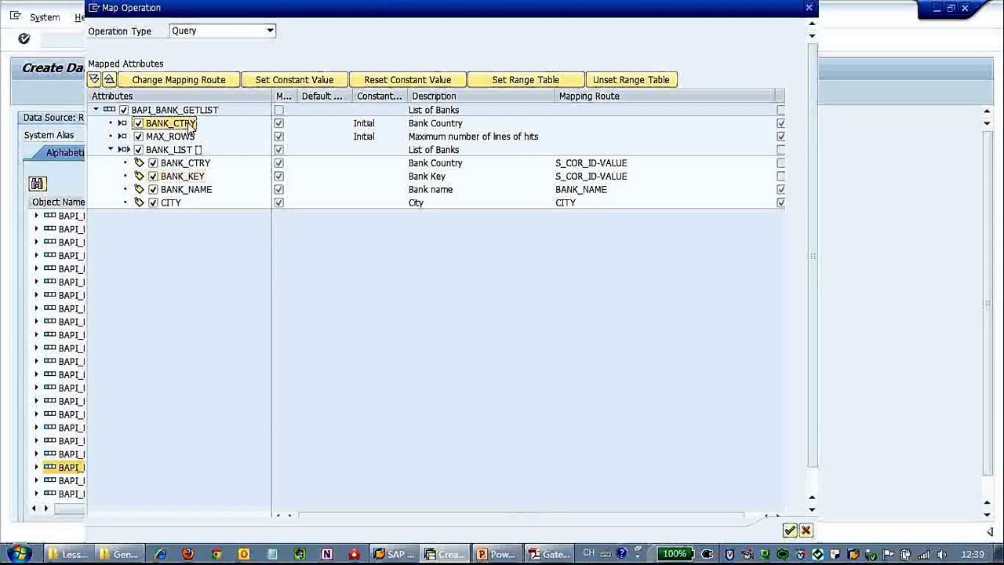
Fix the BANK_CTRY import parameter to constant 'US' and confirm the Query mapping.
{"action": "left_click", "coordinate": [294, 79]}
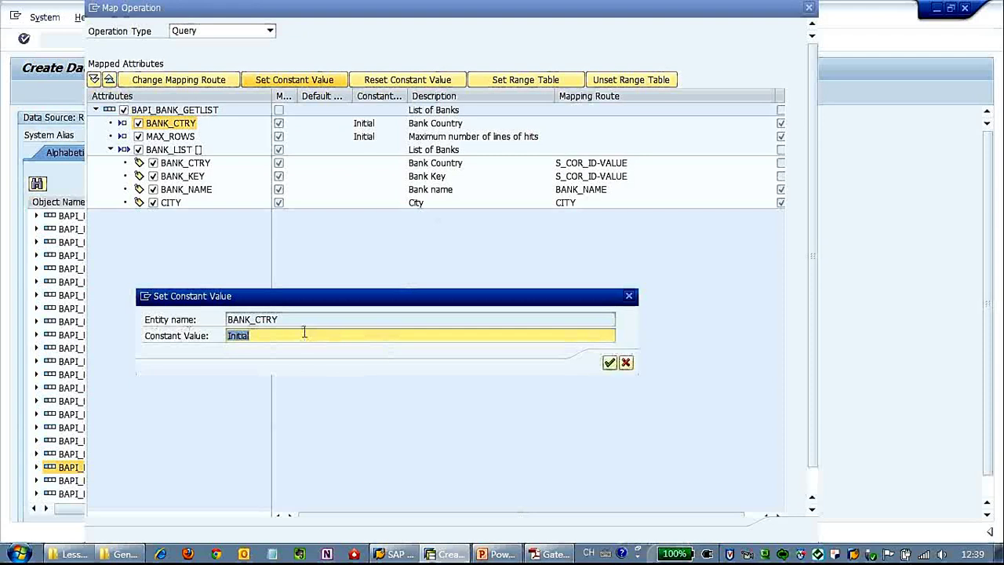
{"action": "type", "text": "US"}
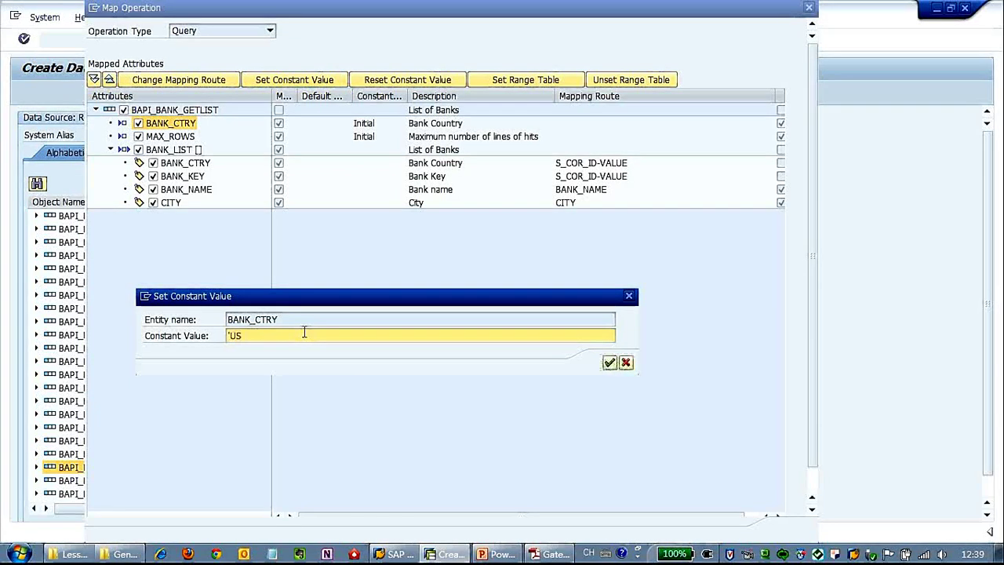
{"action": "left_click", "coordinate": [609, 361]}
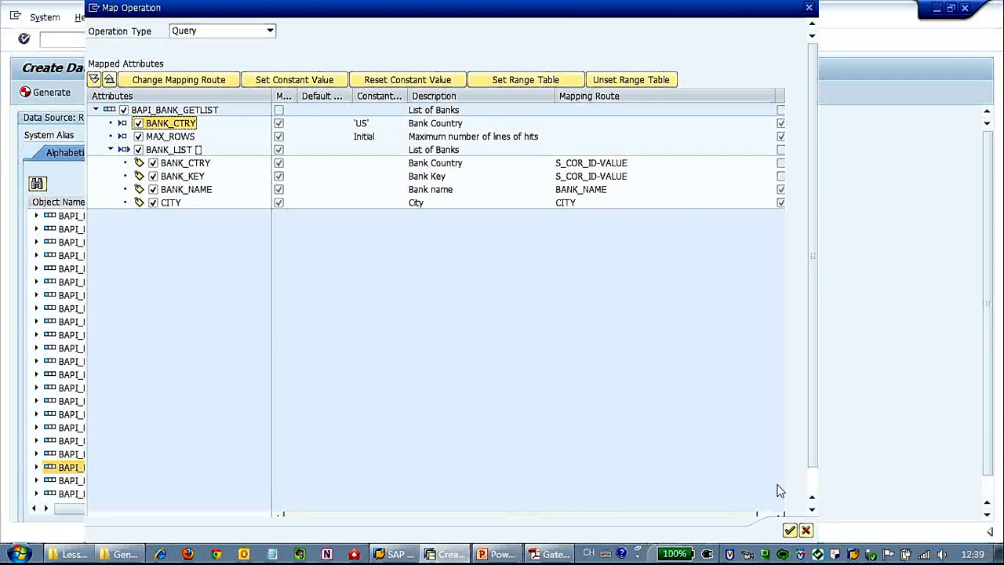
{"action": "left_click", "coordinate": [790, 530]}
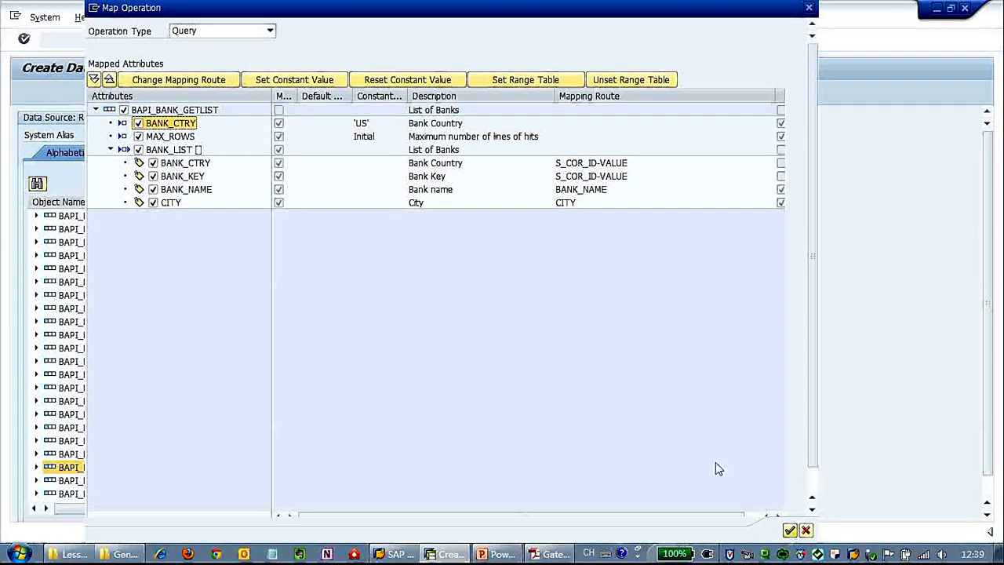
{"action": "left_click", "coordinate": [365, 138]}
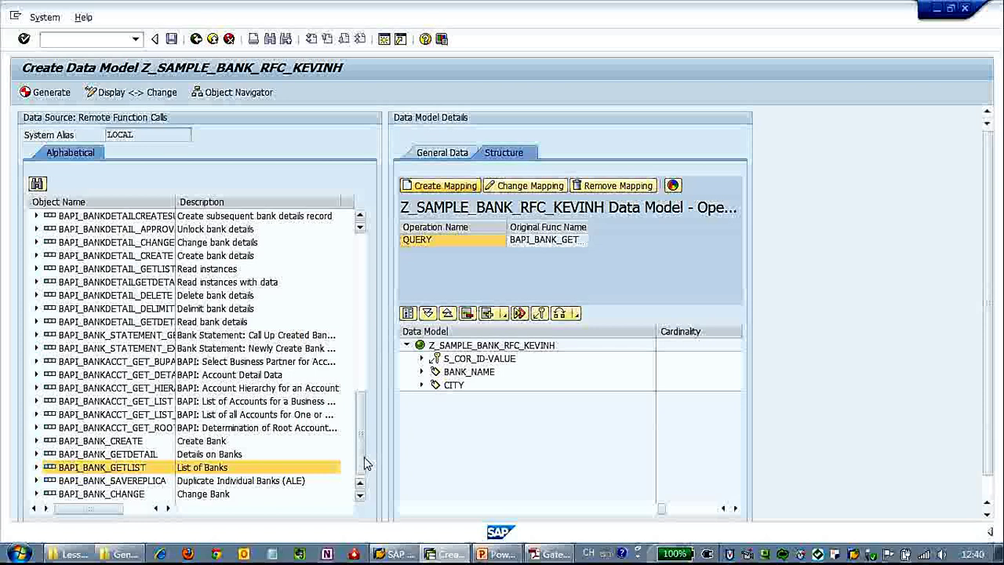
Create a Read operation mapping for BAPI_BANK_GETDETAIL.
{"action": "left_click", "coordinate": [133, 454]}
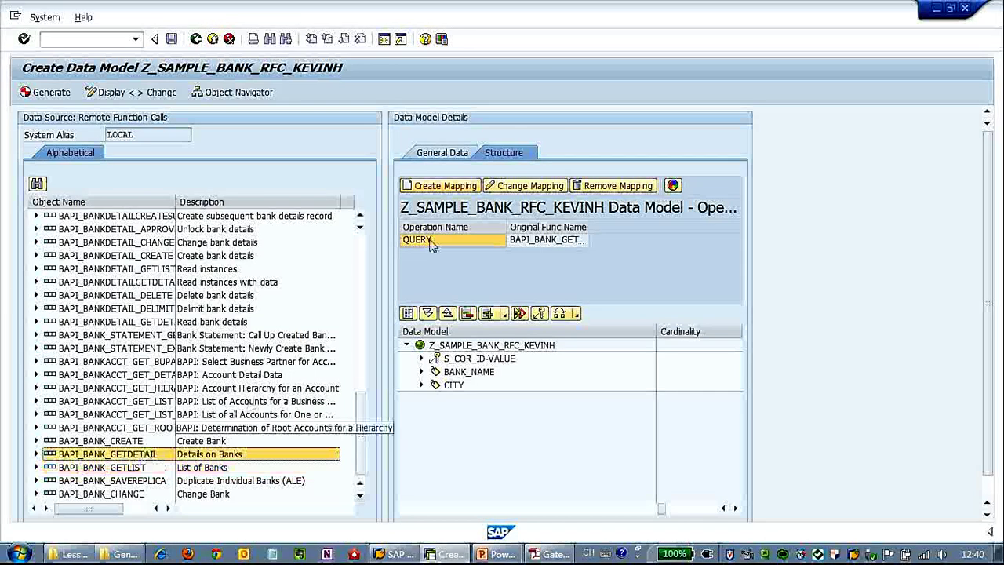
{"action": "left_click", "coordinate": [468, 191]}
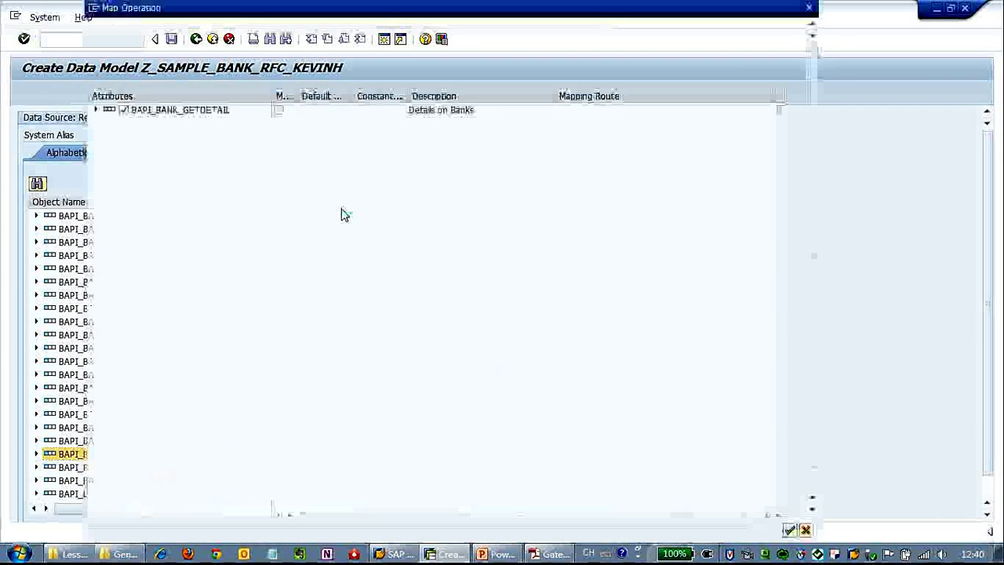
{"action": "left_click", "coordinate": [270, 32]}
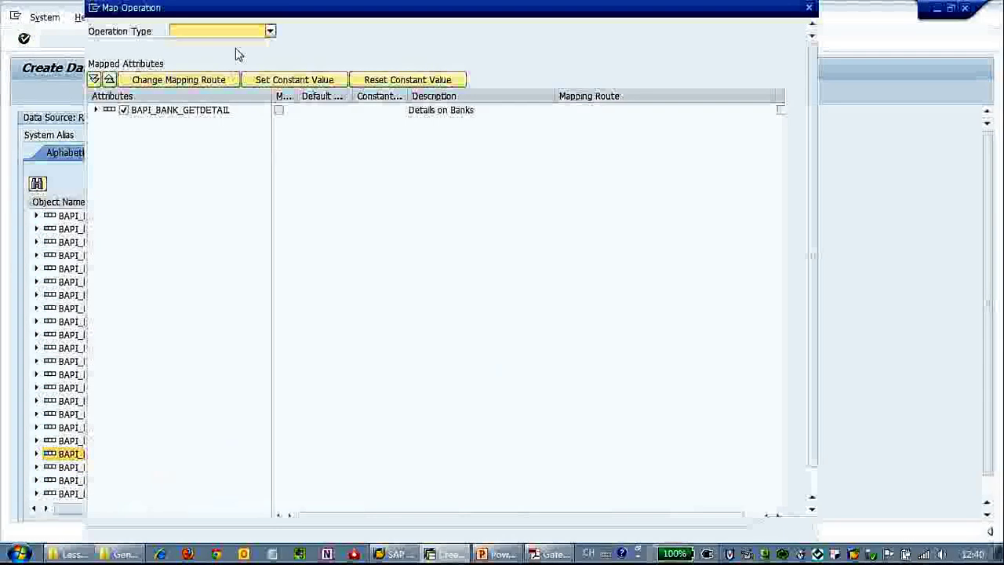
{"action": "left_click", "coordinate": [196, 44]}
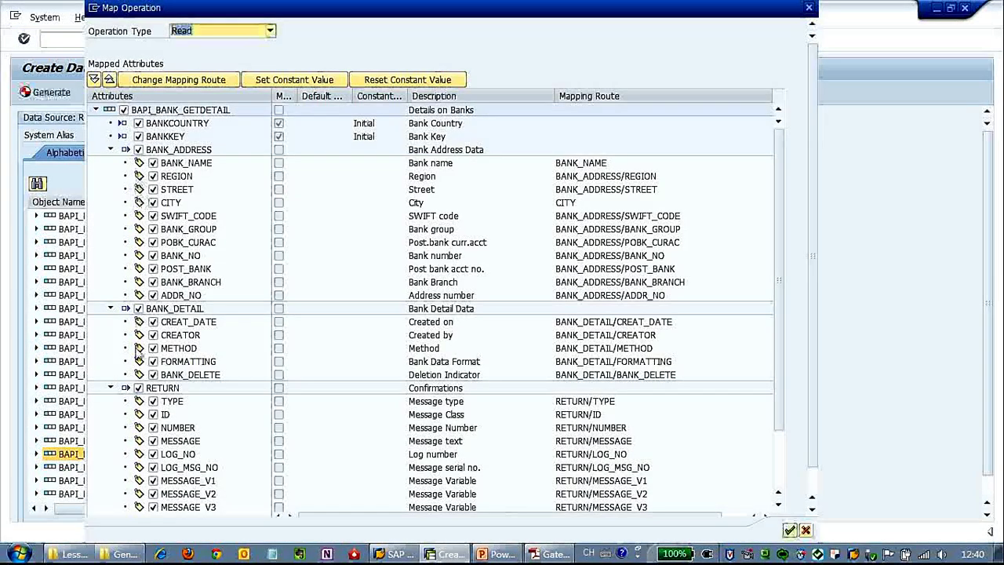
Exclude and collapse the BANK_DETAIL and RETURN structures in the mapping.
{"action": "left_click", "coordinate": [138, 308]}
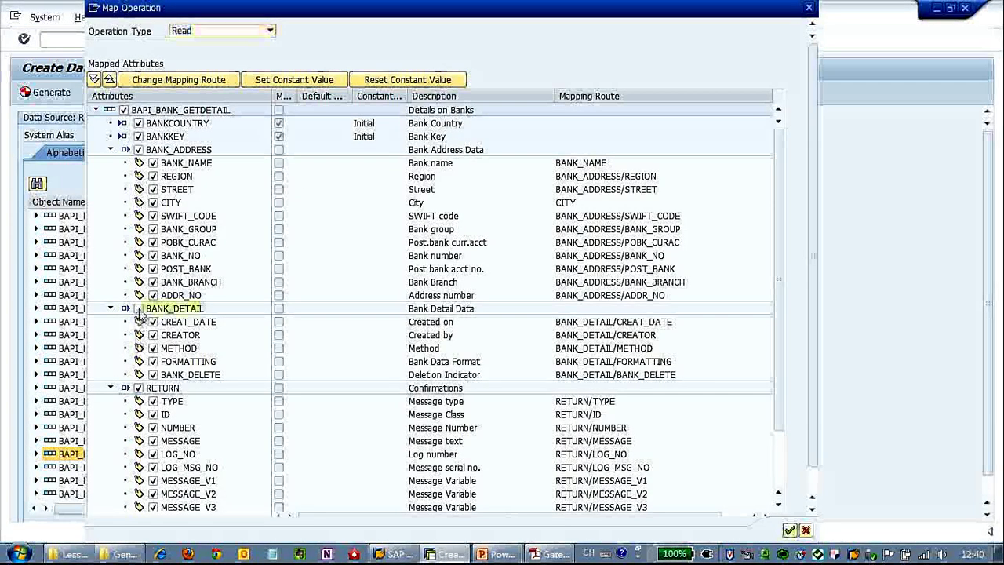
{"action": "left_click", "coordinate": [138, 387]}
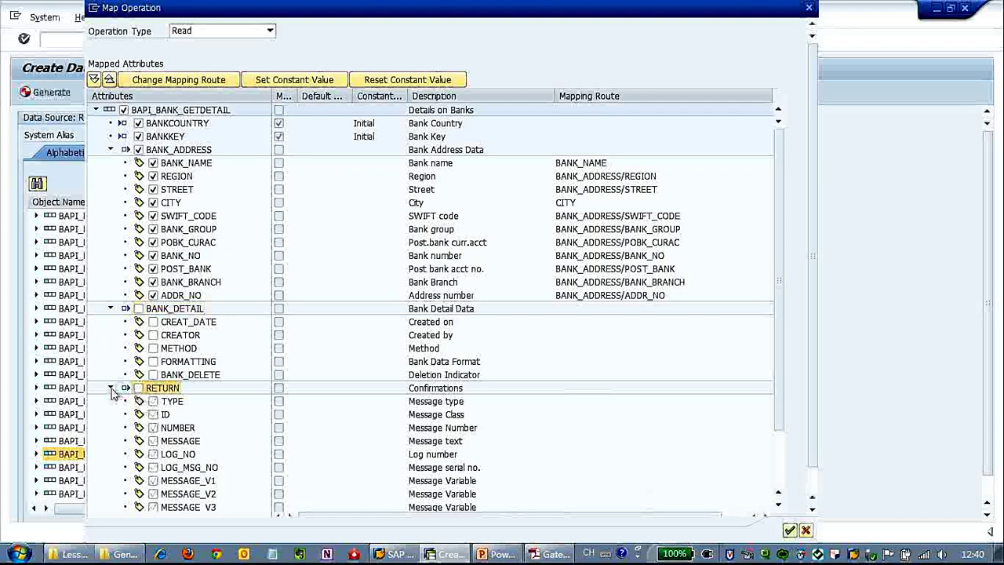
{"action": "left_click", "coordinate": [111, 387]}
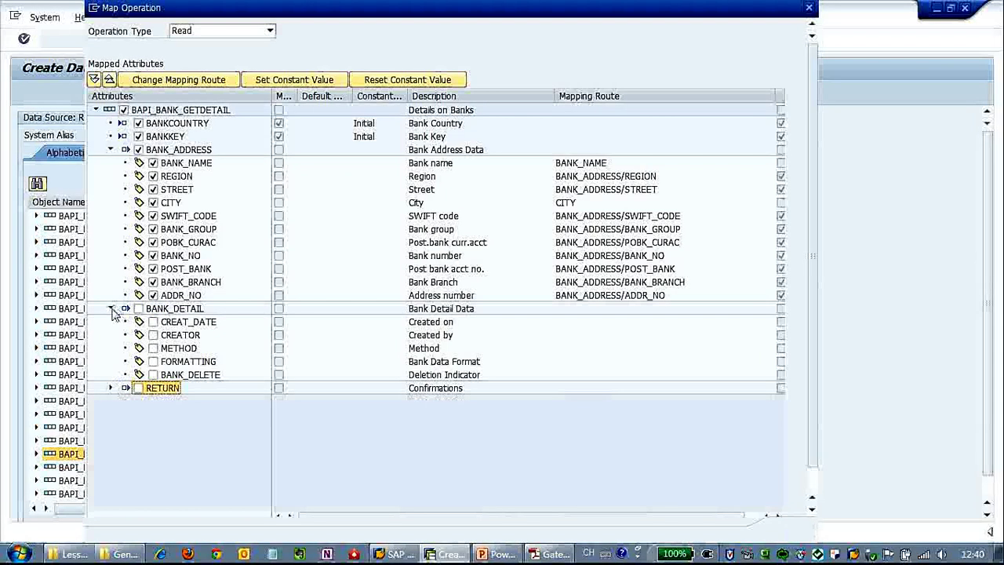
{"action": "left_click", "coordinate": [111, 308]}
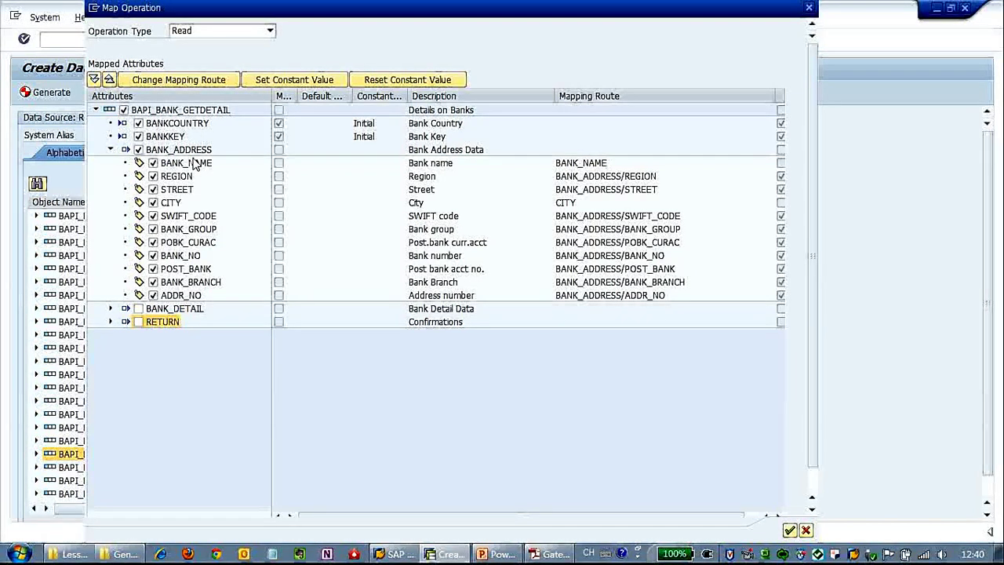
Route BANKCOUNTRY and BANKKEY to S_COR_ID-VALUE in the Read mapping.
{"action": "left_click", "coordinate": [364, 454]}
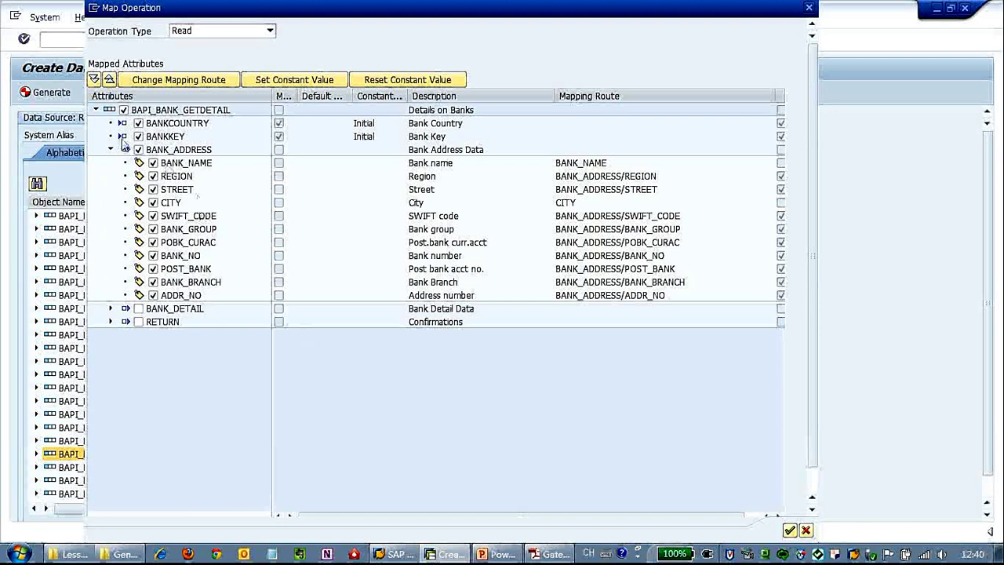
{"action": "left_click", "coordinate": [176, 126]}
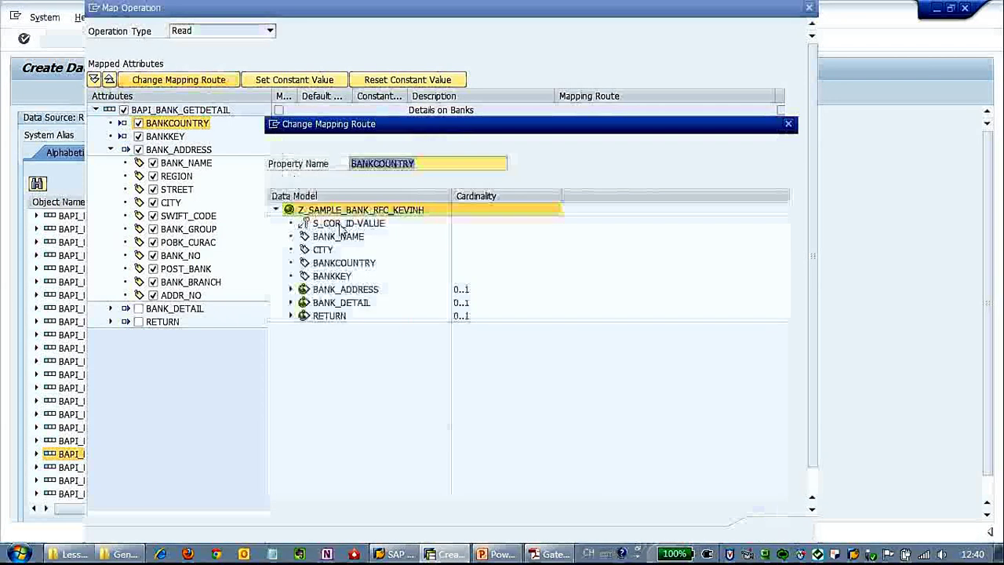
{"action": "left_click", "coordinate": [342, 225]}
{"action": "left_click", "coordinate": [769, 533]}
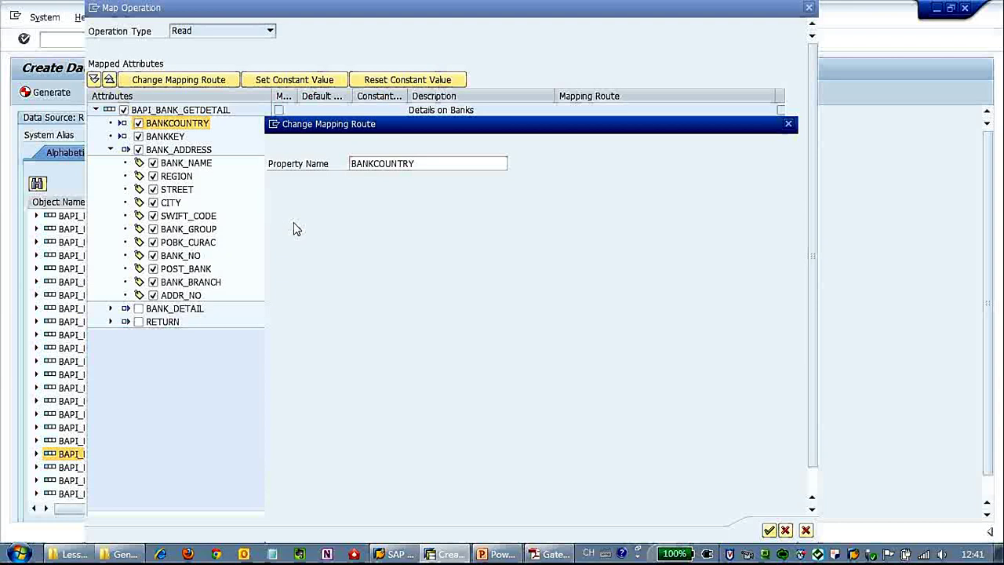
{"action": "left_click", "coordinate": [172, 136]}
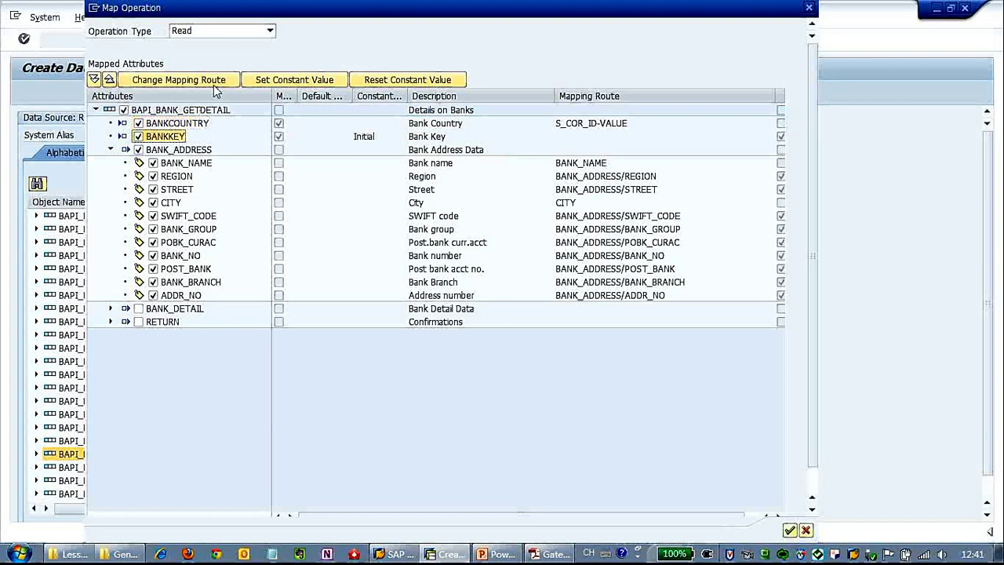
{"action": "left_click", "coordinate": [216, 82]}
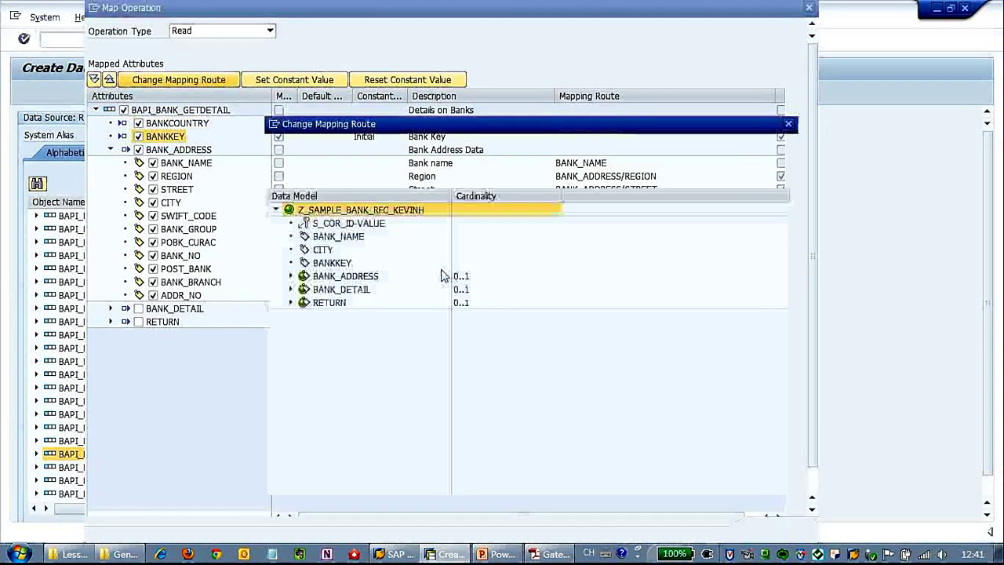
{"action": "left_click", "coordinate": [351, 223]}
{"action": "left_click", "coordinate": [769, 530]}
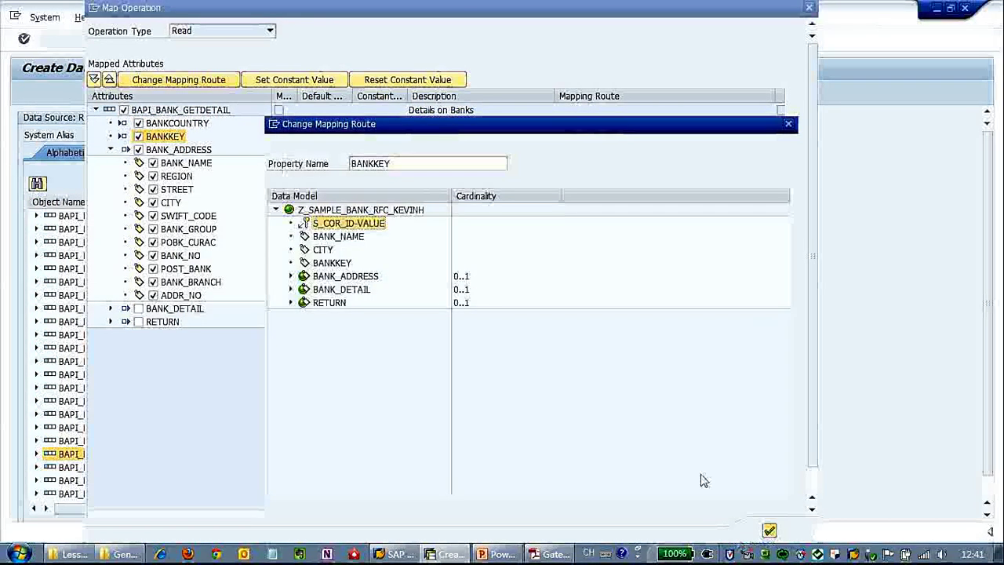
Bring up mapping routes for BANK_NAME and REGION, choosing the data model root for REGION.
{"action": "left_click", "coordinate": [197, 168]}
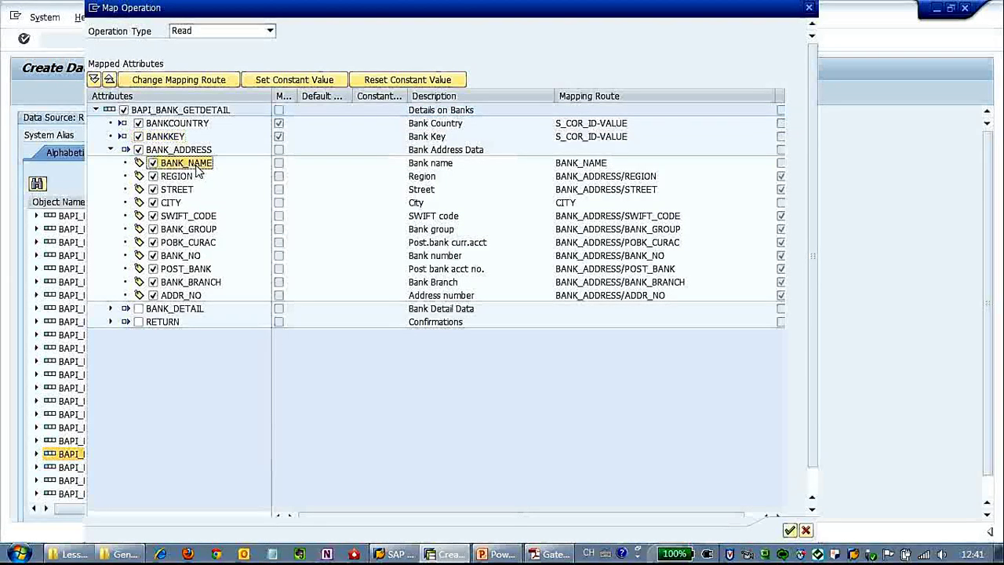
{"action": "left_click", "coordinate": [199, 80]}
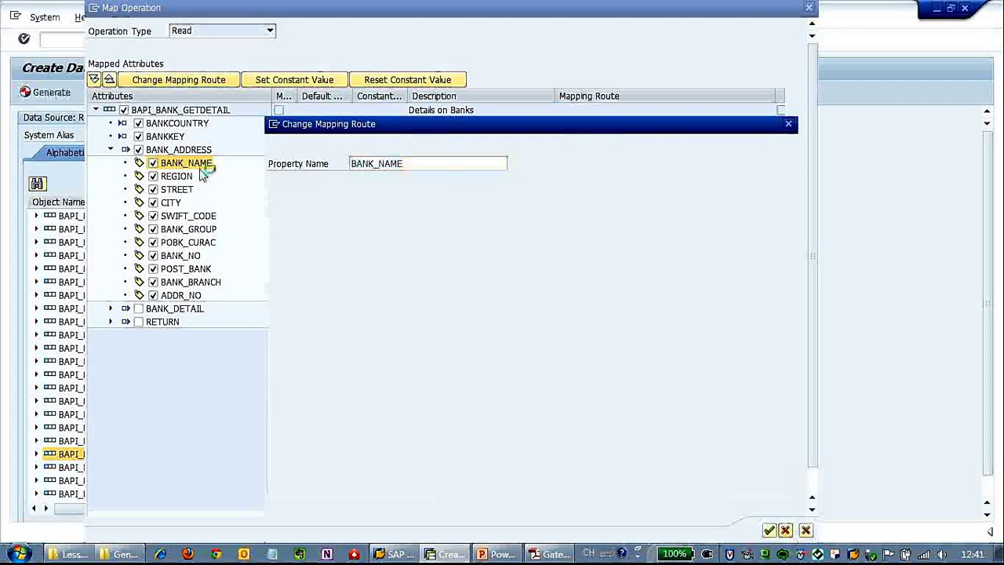
{"action": "left_click", "coordinate": [181, 177]}
{"action": "left_click", "coordinate": [217, 82]}
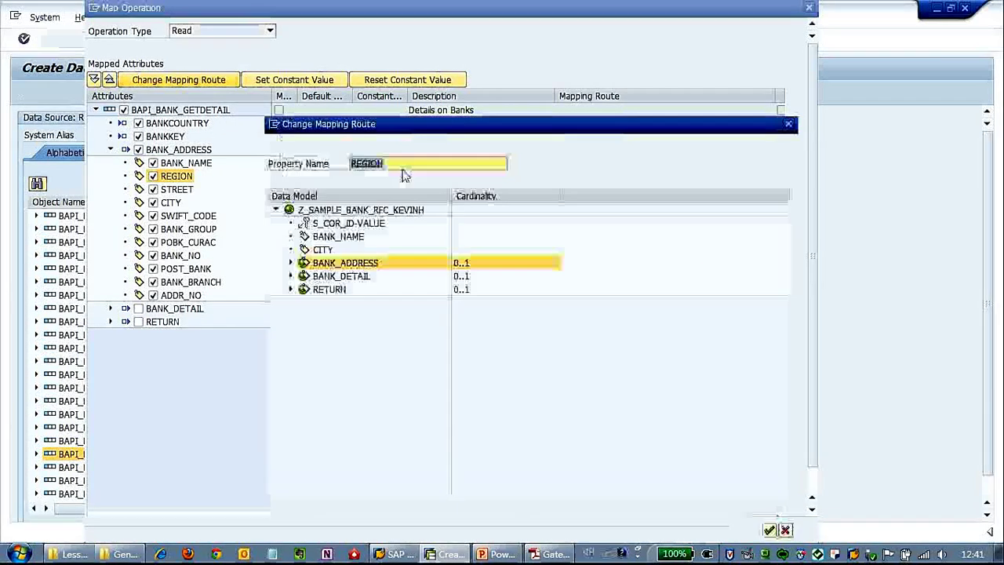
{"action": "double_click", "coordinate": [388, 212]}
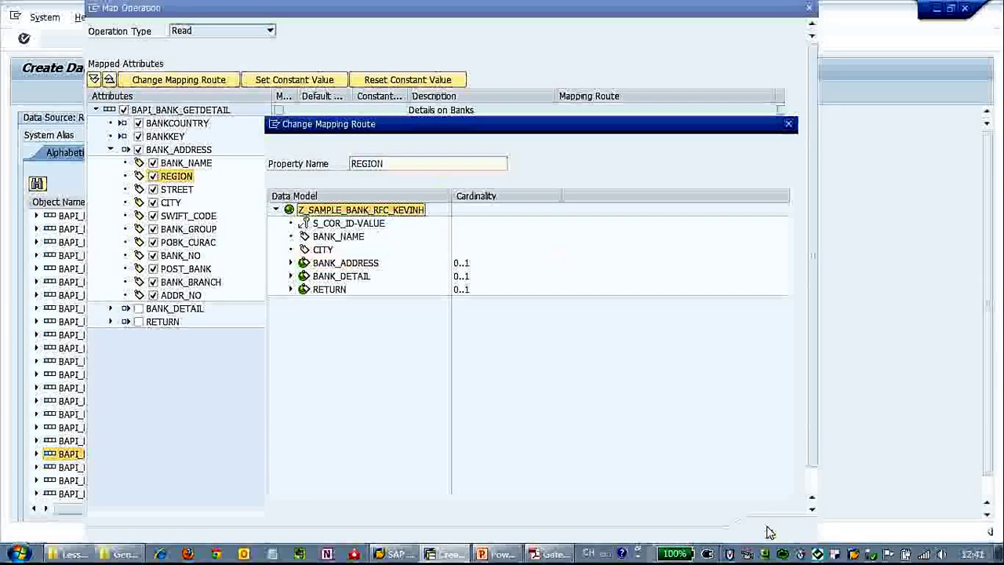
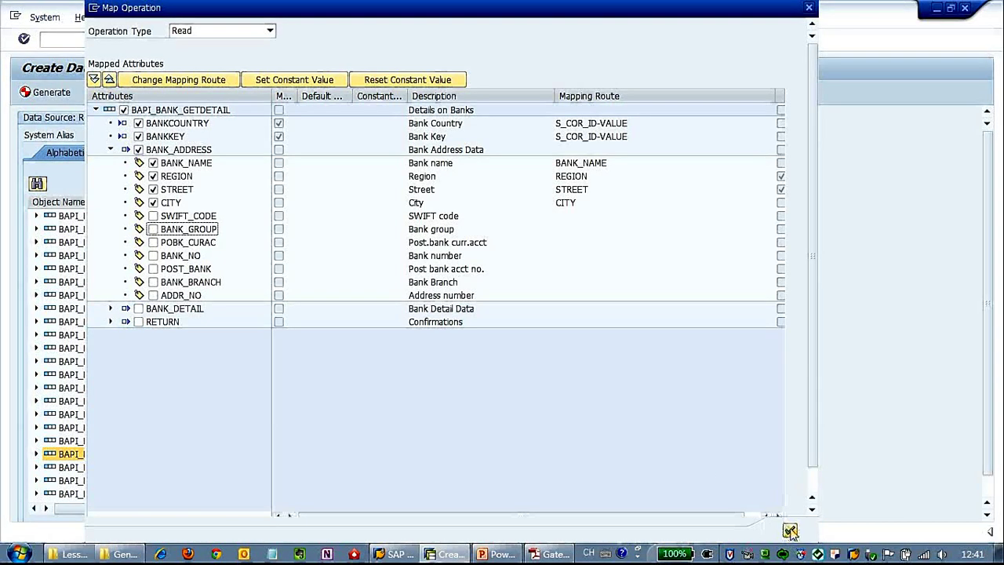
Confirm the Read mapping and start a Create-type mapping for BAPI_BANK_CREATE.
{"action": "left_click", "coordinate": [790, 531]}
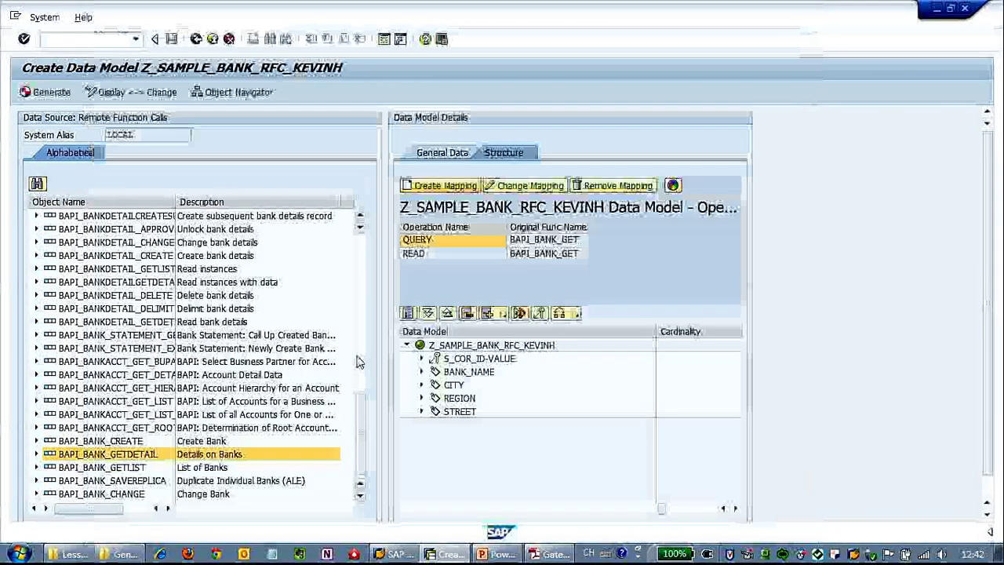
{"action": "left_click", "coordinate": [192, 442]}
{"action": "left_click", "coordinate": [442, 185]}
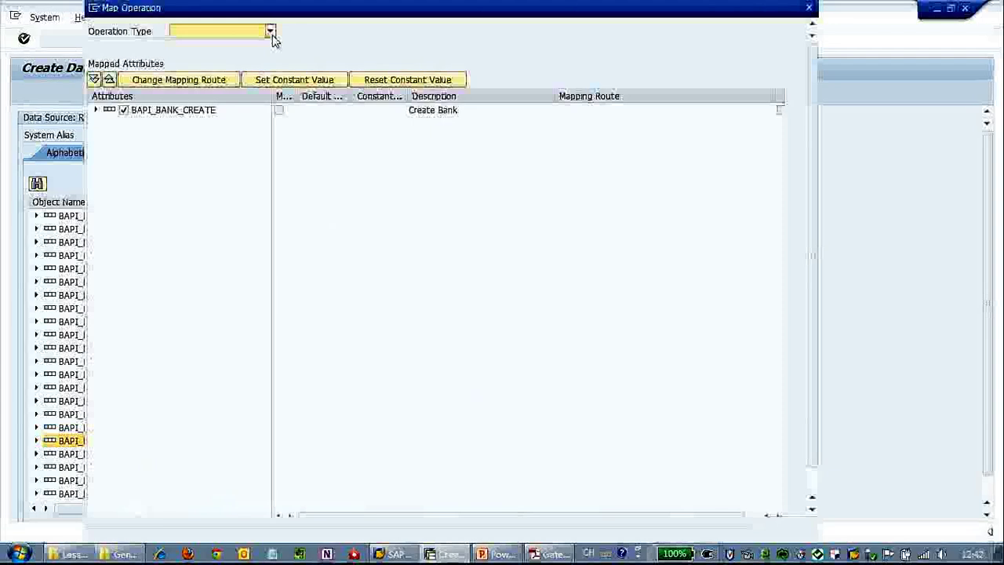
{"action": "left_click", "coordinate": [271, 33]}
{"action": "left_click", "coordinate": [252, 44]}
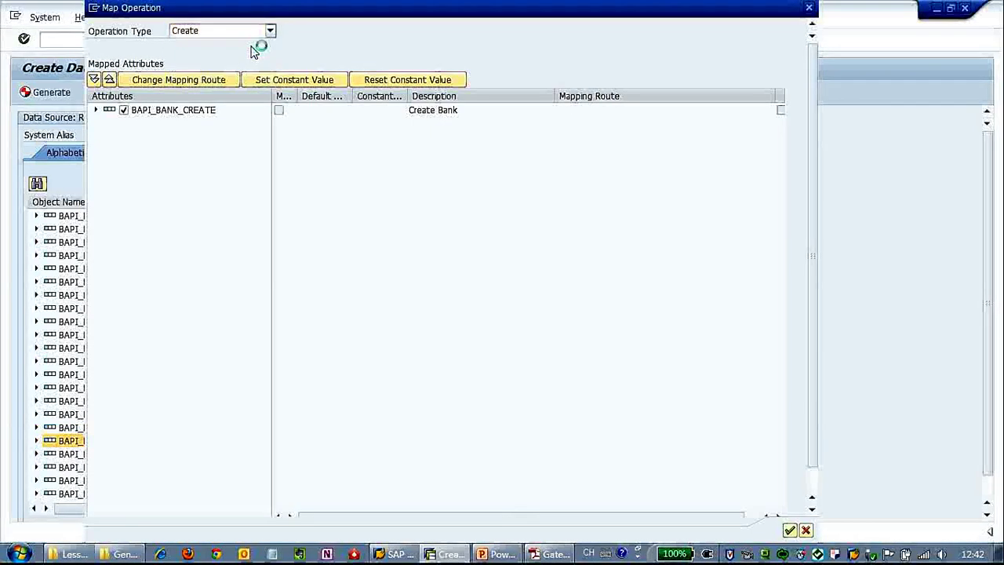
Deselect all BAPI_BANK_CREATE attributes except BANK_CTRY and BANK_KEY, then open BANK_CTRY's mapping route.
{"action": "double_click", "coordinate": [146, 112]}
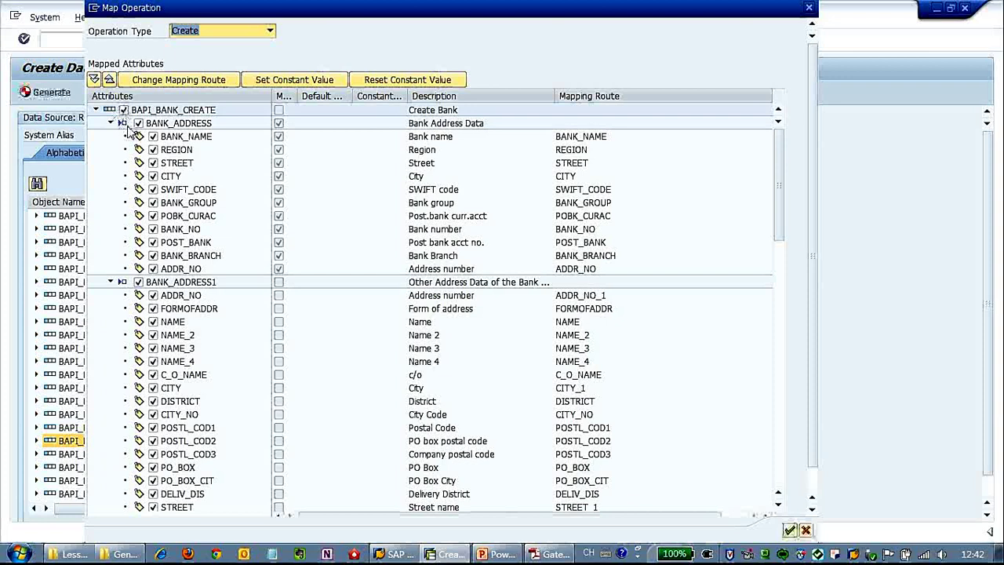
{"action": "left_click", "coordinate": [124, 115]}
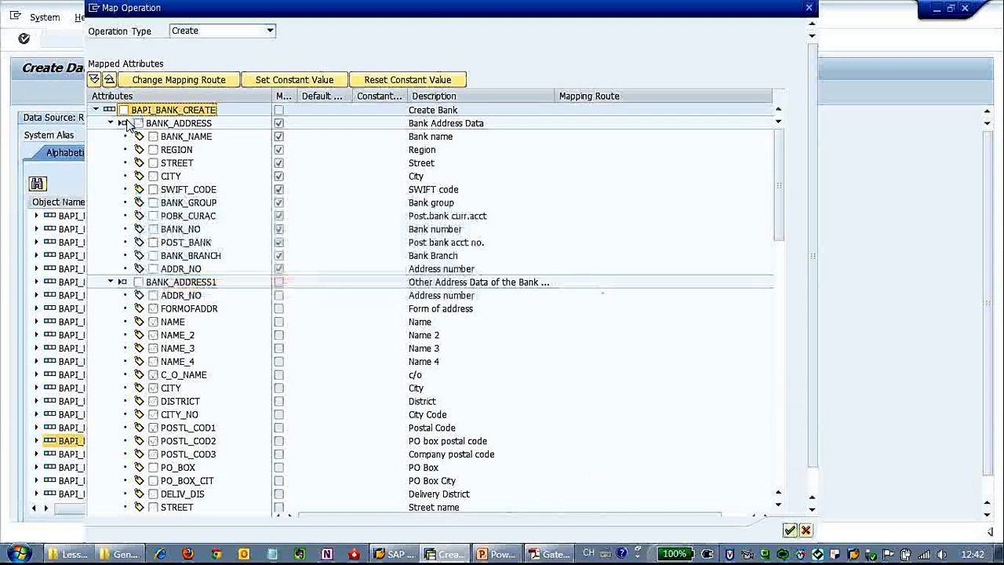
{"action": "left_click", "coordinate": [110, 282]}
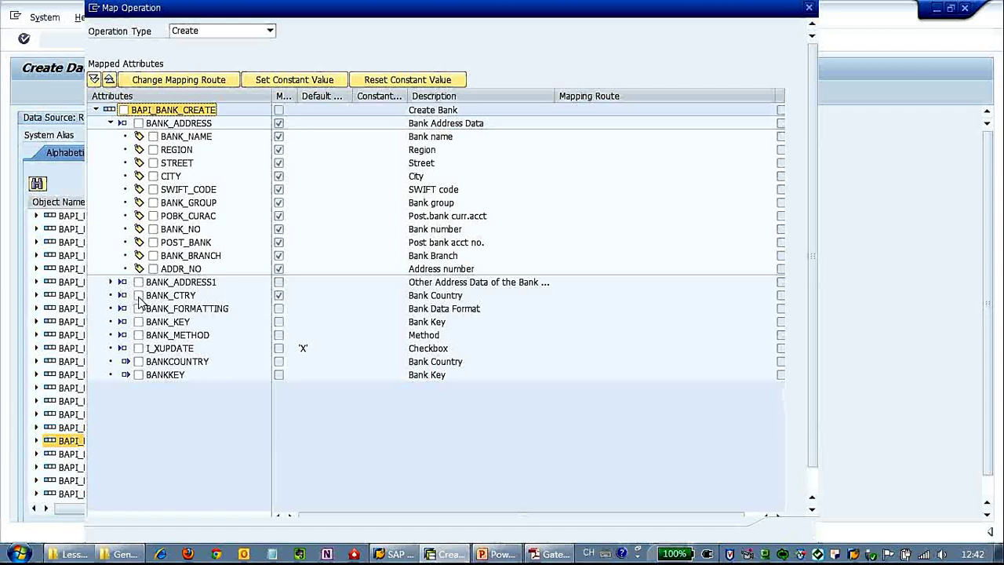
{"action": "left_click", "coordinate": [138, 296]}
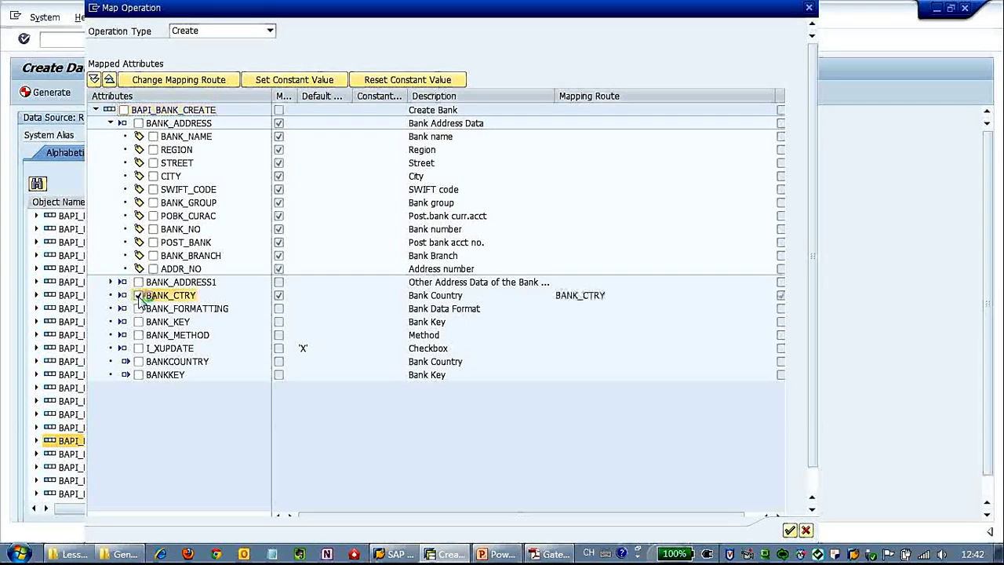
{"action": "left_click", "coordinate": [139, 322]}
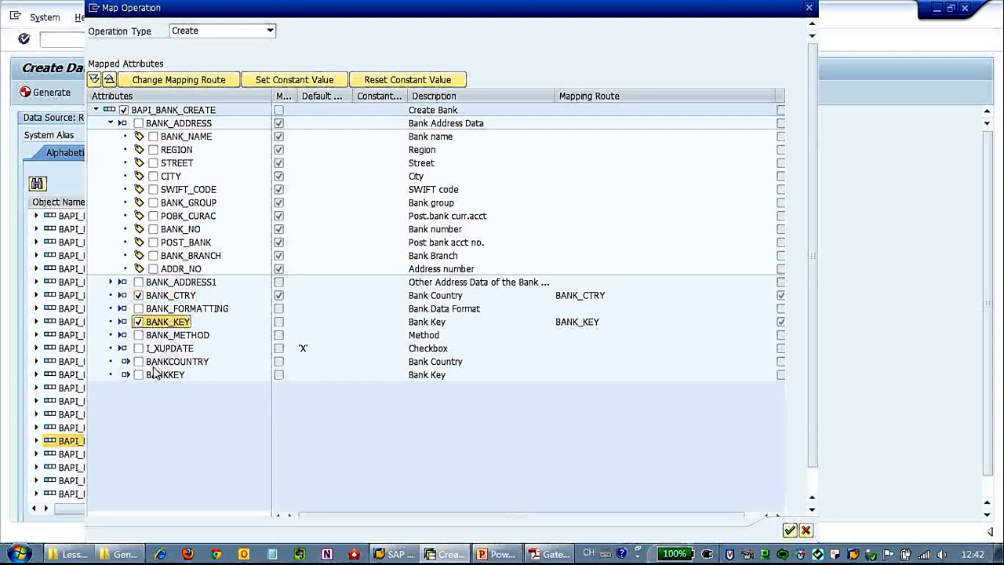
{"action": "left_click", "coordinate": [186, 297]}
{"action": "left_click", "coordinate": [222, 81]}
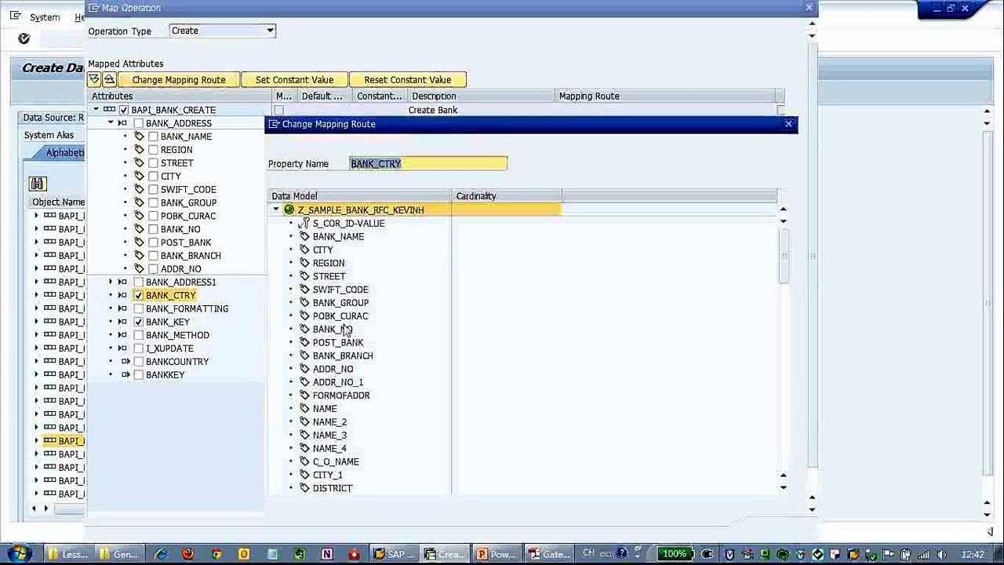
Route BANK_CTRY to S_COR_ID-VALUE, then include BANK_KEY, BANK_NAME, REGION, STREET and CITY.
{"action": "left_click", "coordinate": [773, 533]}
{"action": "left_click", "coordinate": [169, 322]}
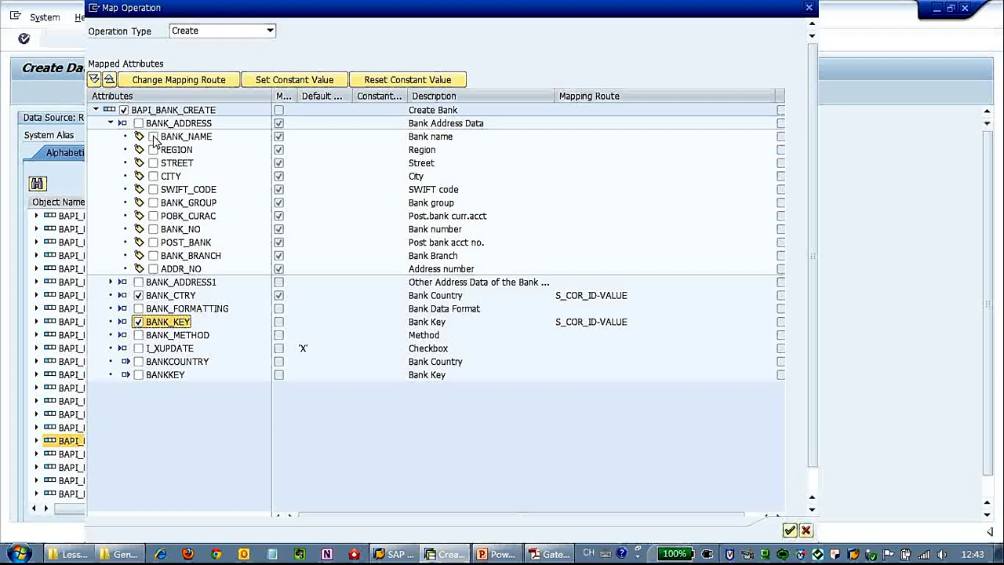
{"action": "left_click", "coordinate": [153, 136]}
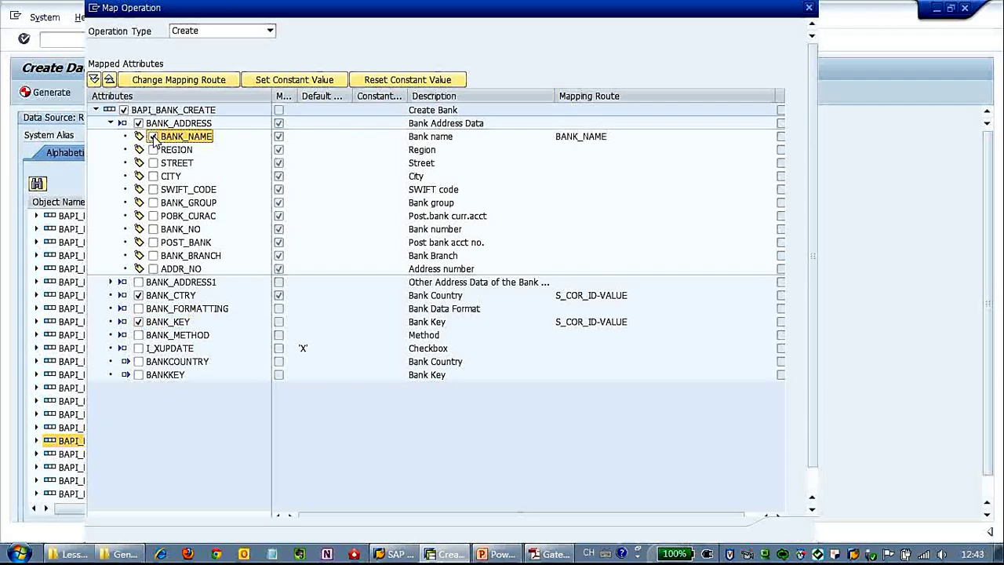
{"action": "left_click", "coordinate": [153, 149]}
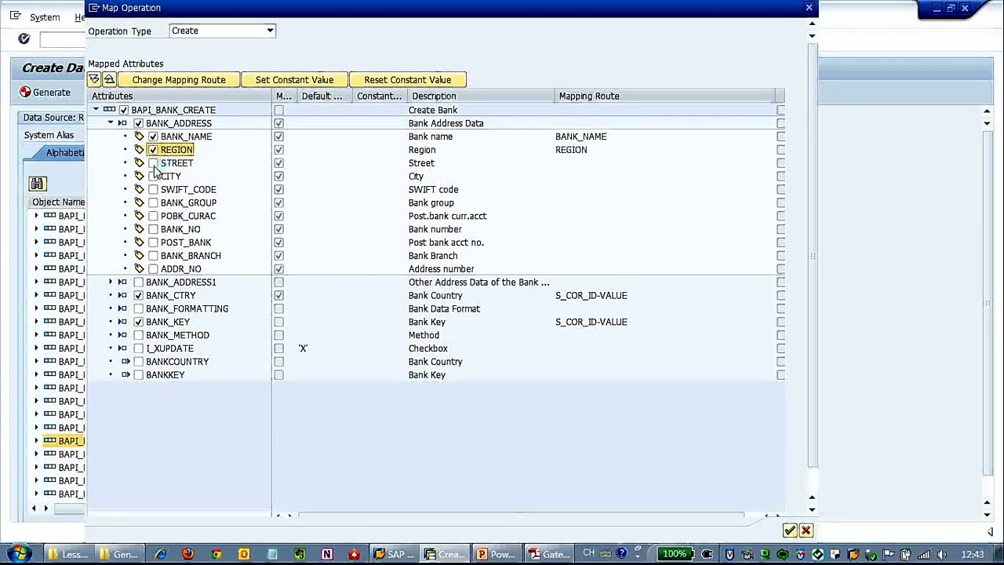
{"action": "left_click", "coordinate": [153, 176]}
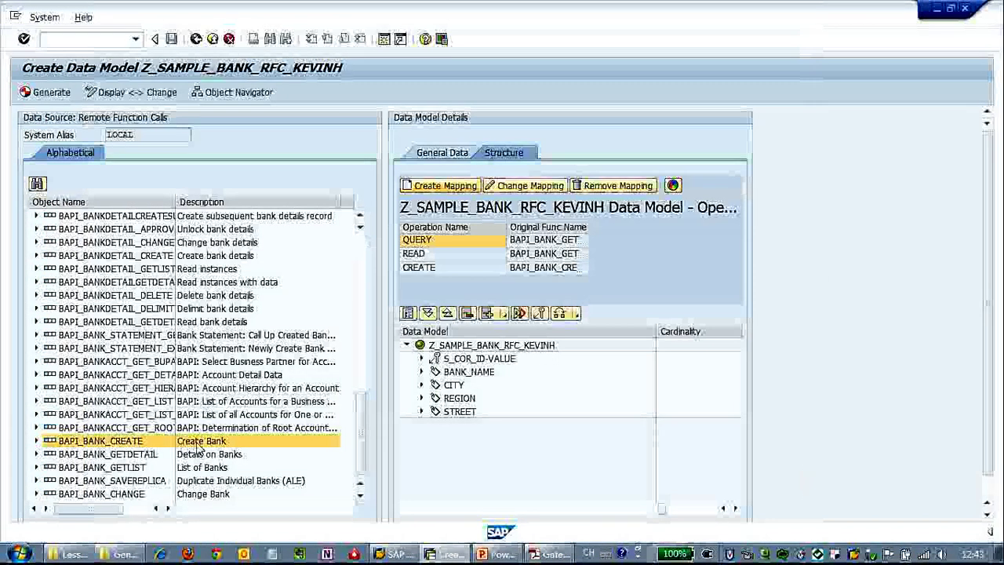
Map BAPI_BANK_CHANGE as Update, clearing all attributes, including mandatory ones, except BANKCOUNTRY.
{"action": "left_click", "coordinate": [206, 494]}
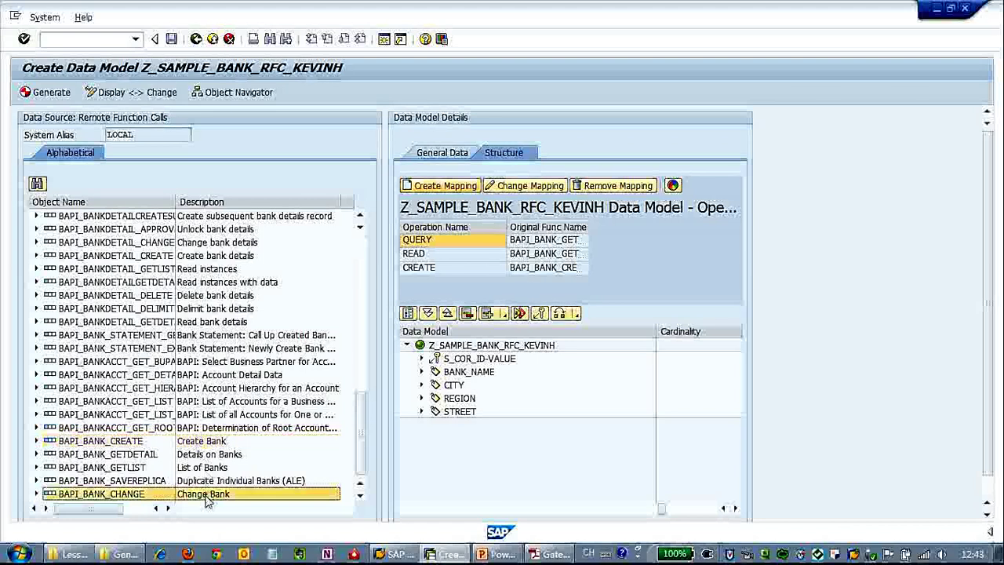
{"action": "left_click", "coordinate": [452, 188]}
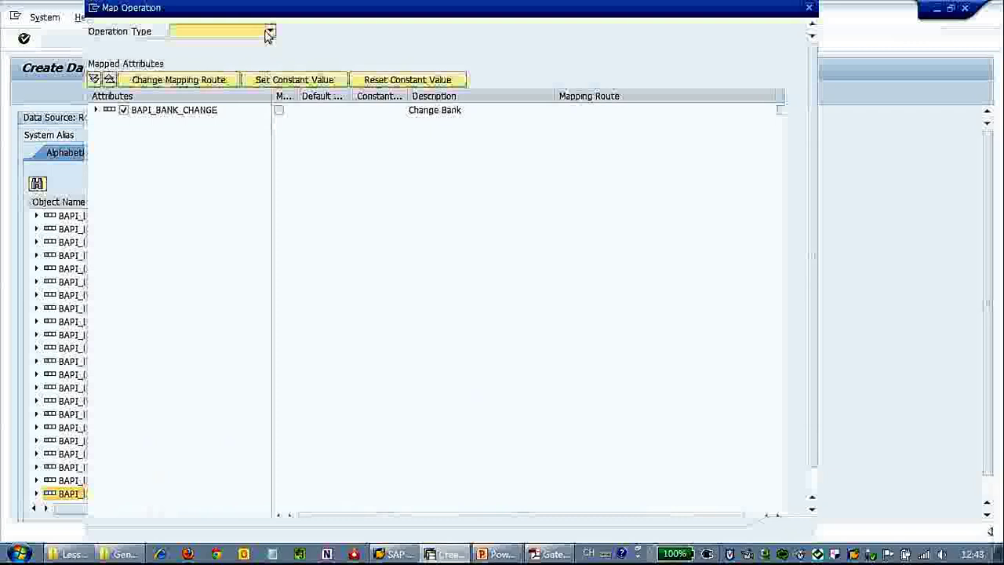
{"action": "left_click", "coordinate": [268, 35]}
{"action": "left_click", "coordinate": [262, 45]}
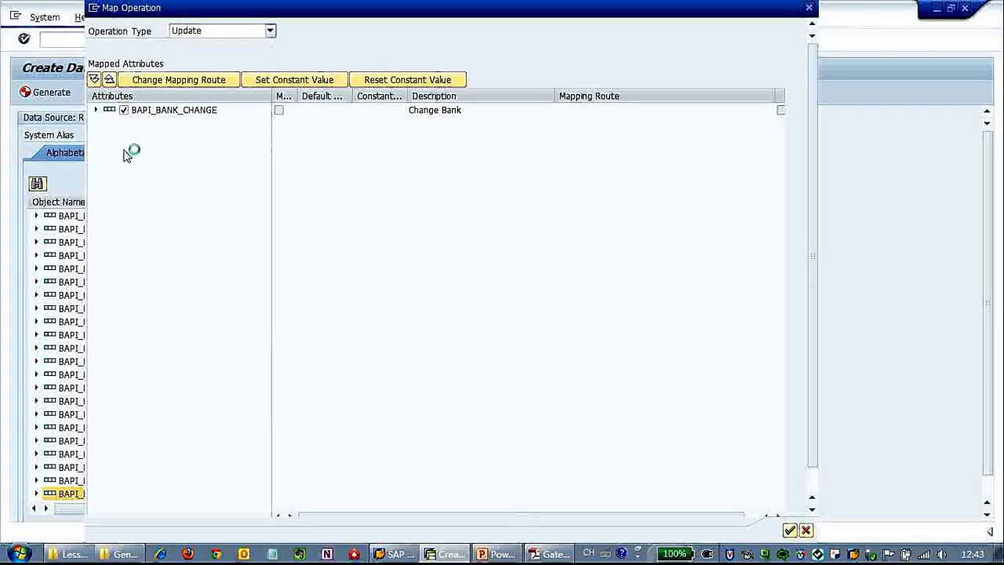
{"action": "left_click", "coordinate": [96, 111]}
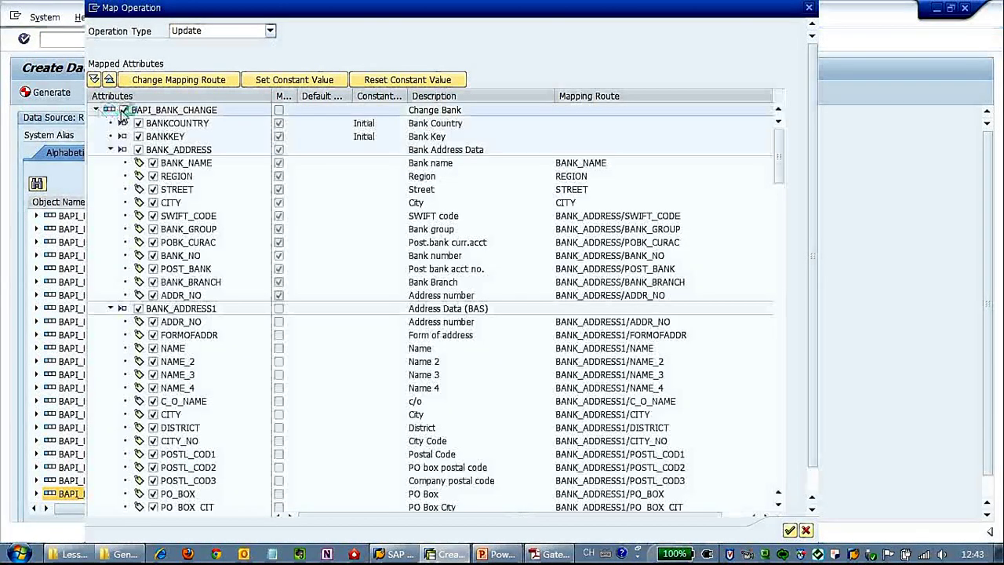
{"action": "key", "text": "space"}
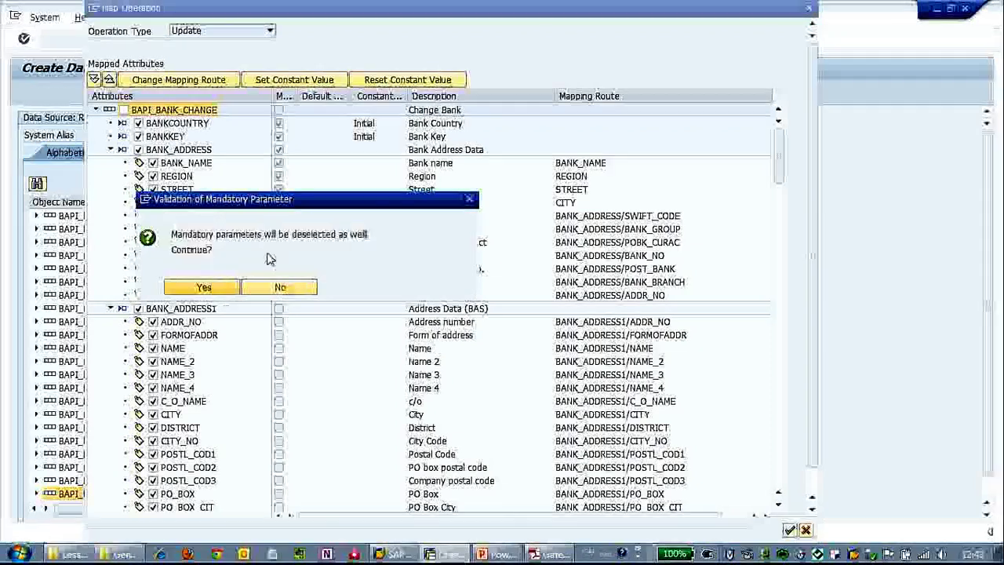
{"action": "left_click", "coordinate": [204, 287]}
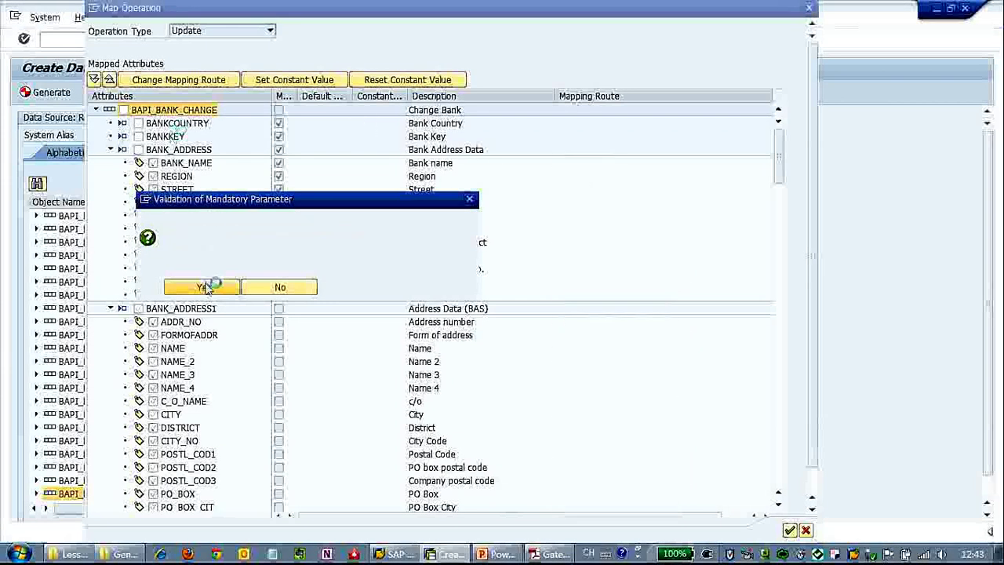
{"action": "left_click", "coordinate": [139, 124]}
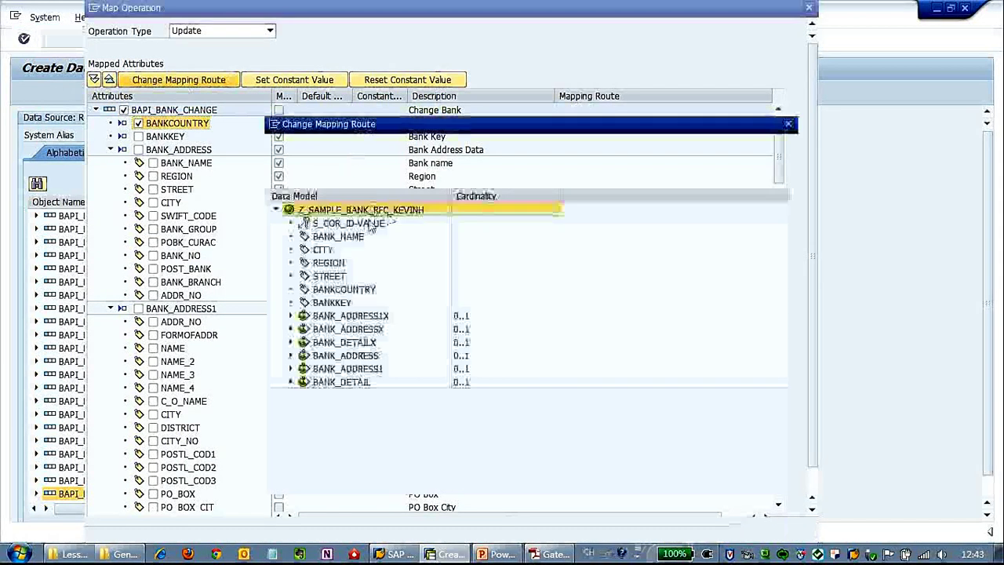
Route BANKCOUNTRY to S_COR_ID-VALUE and include BANKKEY, BANK_NAME, REGION and STREET.
{"action": "left_click", "coordinate": [165, 137]}
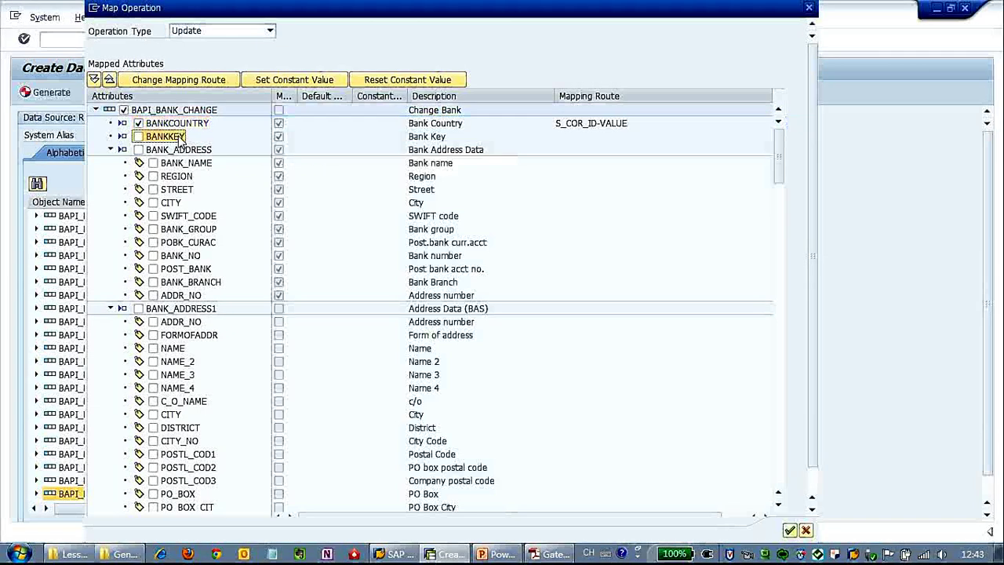
{"action": "left_click", "coordinate": [179, 80]}
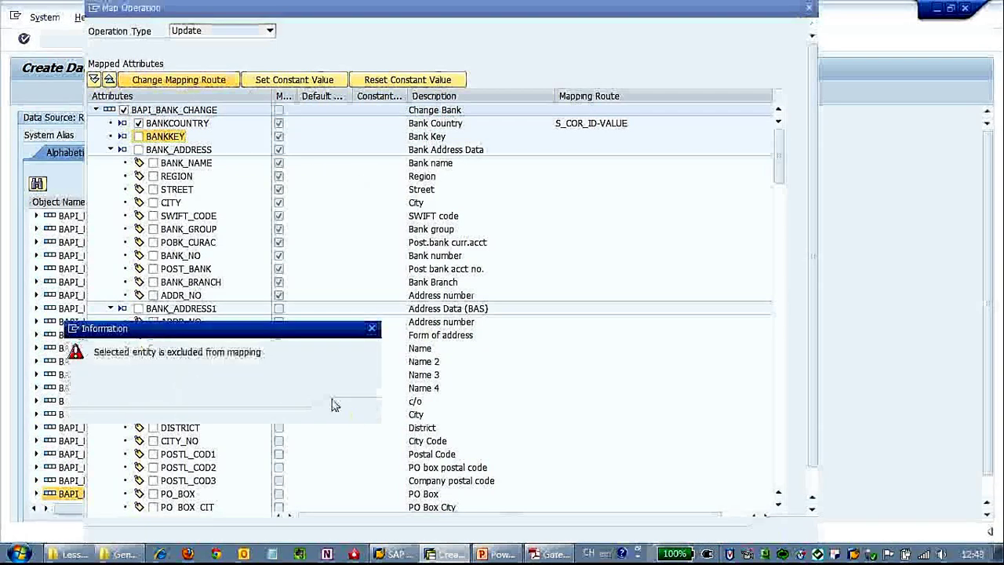
{"action": "left_click", "coordinate": [139, 137]}
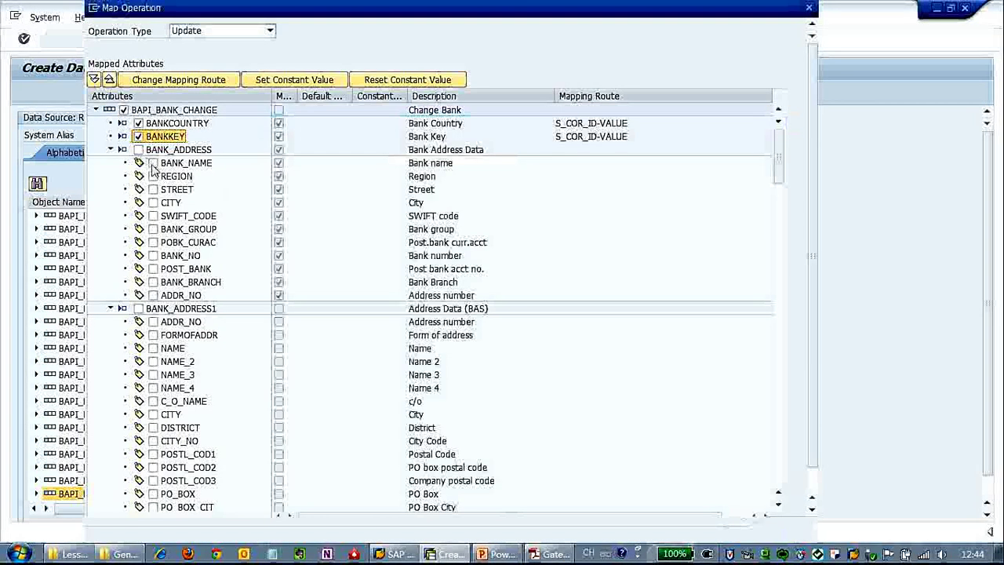
{"action": "left_click", "coordinate": [153, 162]}
{"action": "left_click", "coordinate": [153, 176]}
{"action": "left_click", "coordinate": [153, 189]}
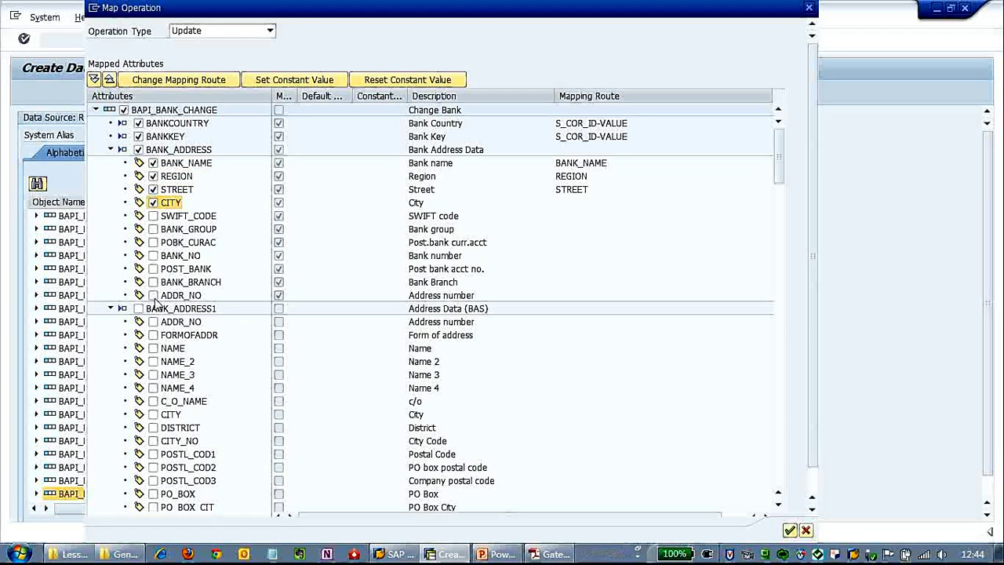
Collapse the BANK_ADDRESS1, BANK_ADDRESS1X, BANK_ADDRESSX and BANK_DETAIL groups and confirm the Update mapping.
{"action": "left_click", "coordinate": [111, 308]}
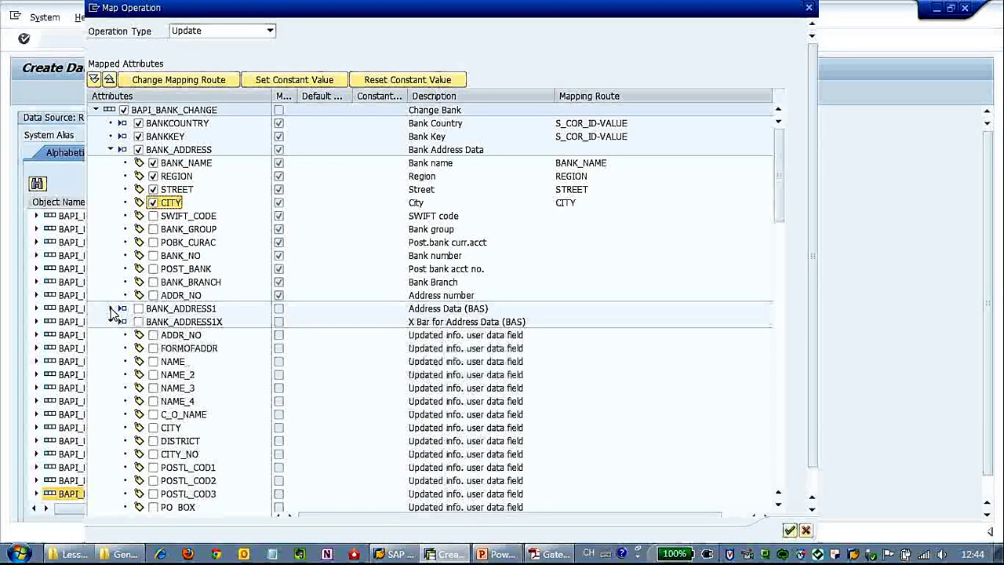
{"action": "left_click", "coordinate": [111, 321]}
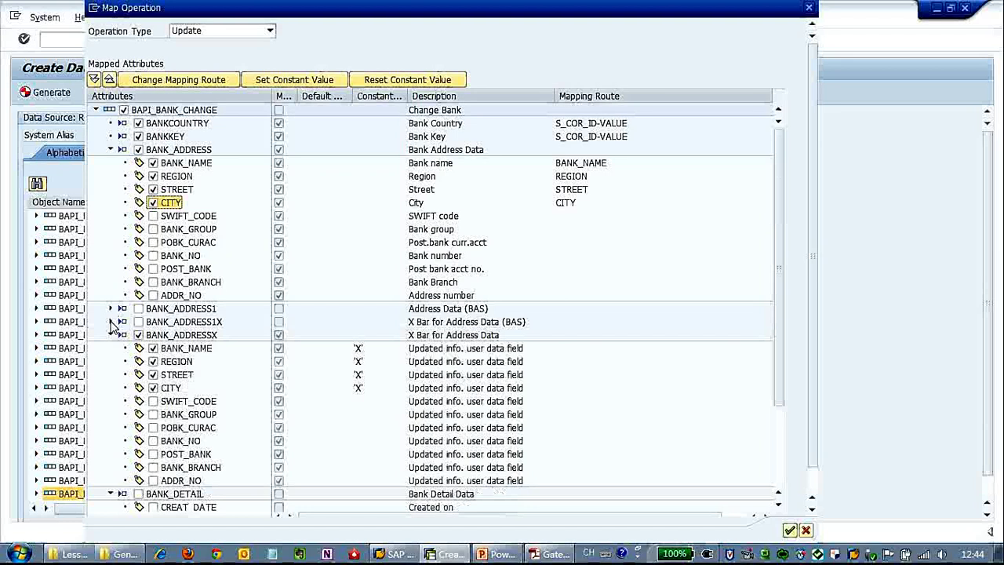
{"action": "left_click", "coordinate": [111, 334]}
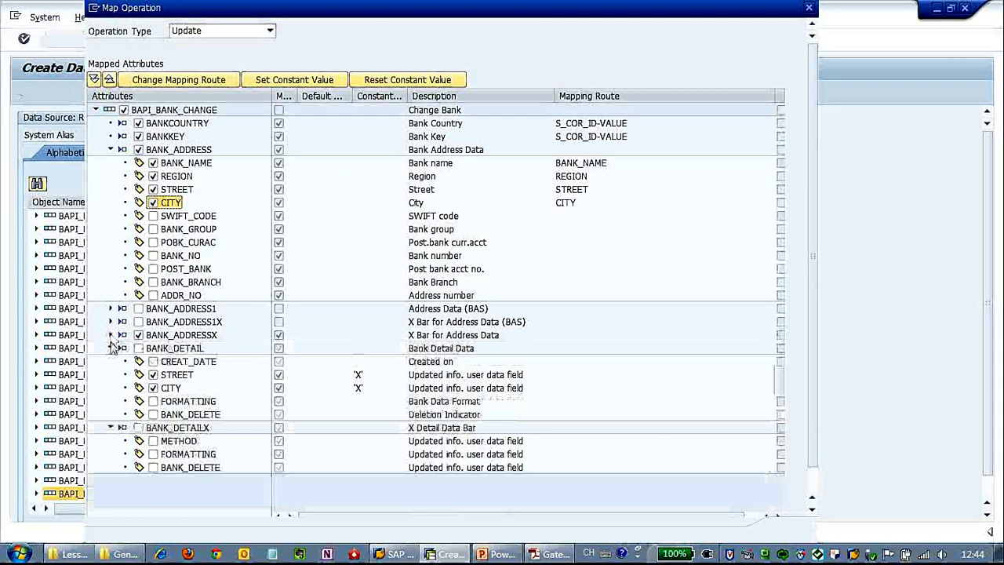
{"action": "left_click", "coordinate": [111, 348]}
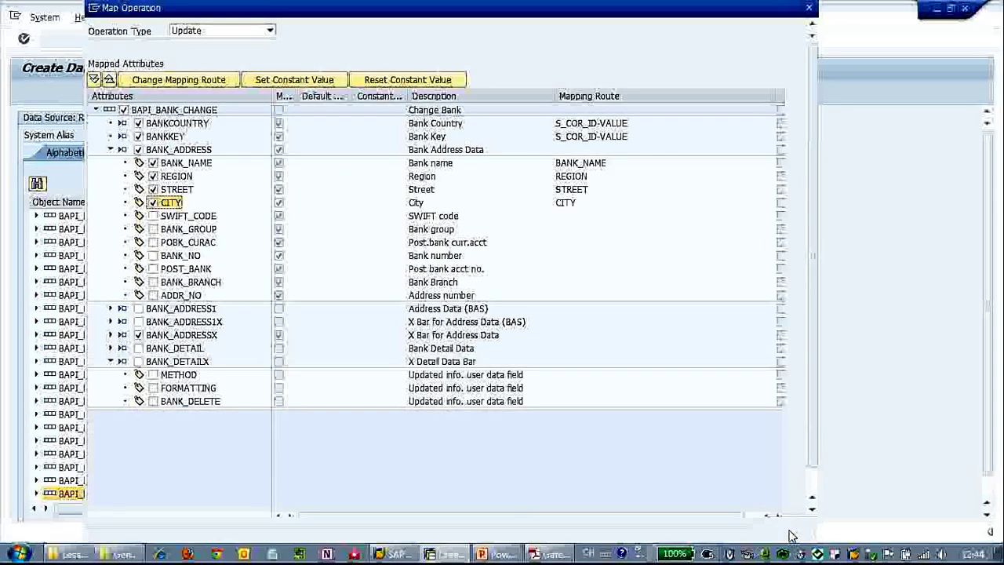
{"action": "left_click", "coordinate": [789, 531]}
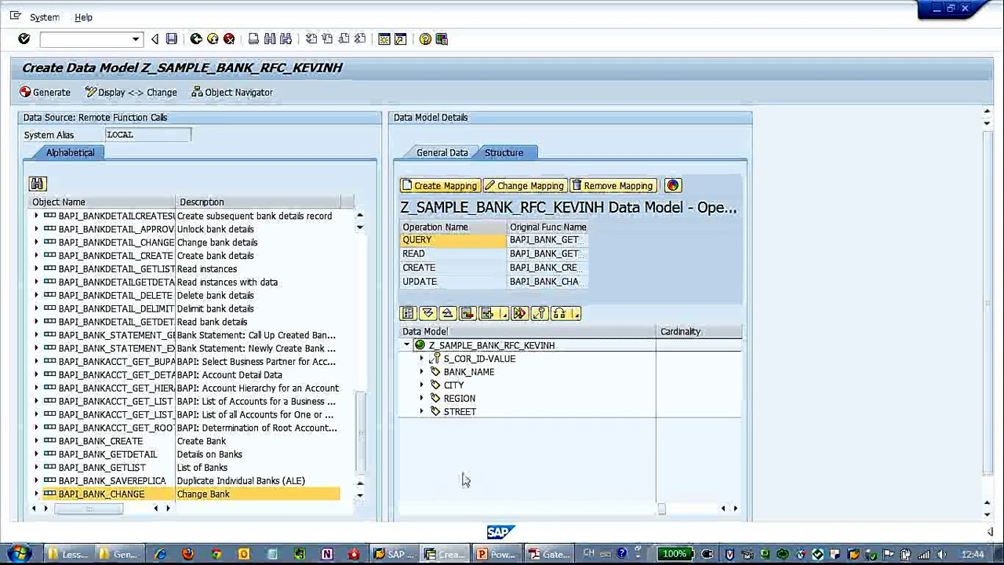
Generate the model, saving meta models Z_SAMPLE_BANK_RFC_KEVINH_0001_PS and _DC, and close the log.
{"action": "left_click", "coordinate": [45, 93]}
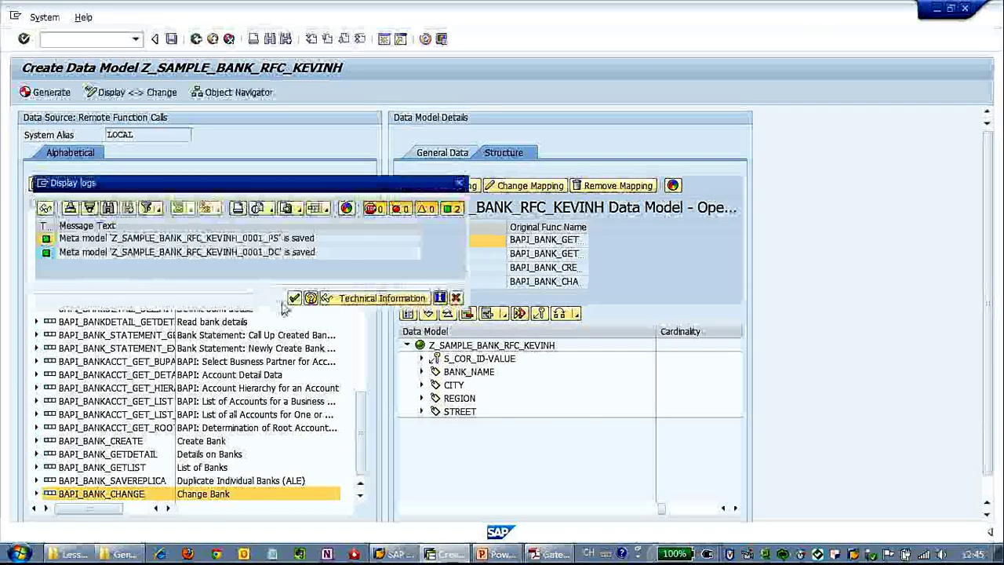
{"action": "left_click", "coordinate": [294, 298]}
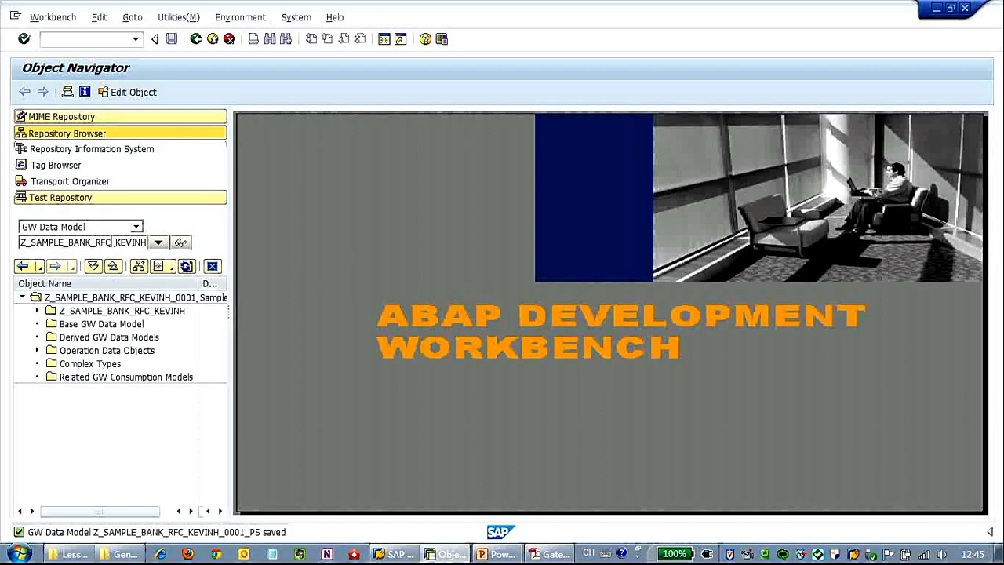
Switch to GW Consumption Model and create Z_SAMPLE_BANK_RFC_SVC_KEVINHU.
{"action": "left_click", "coordinate": [134, 228]}
{"action": "left_click", "coordinate": [107, 333]}
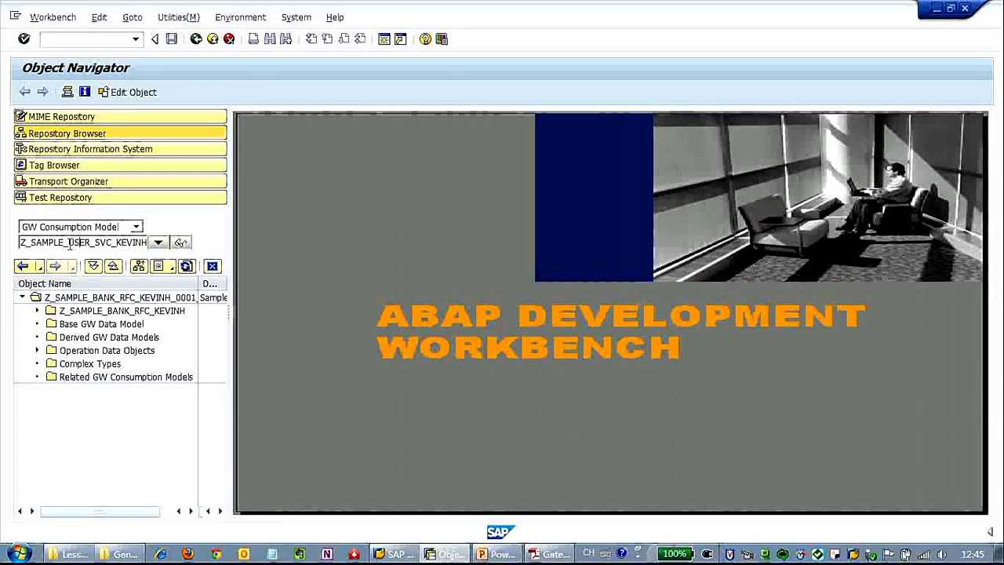
{"action": "left_click_drag", "start_coordinate": [68, 242], "coordinate": [216, 248]}
{"action": "type", "text": "BANK"}
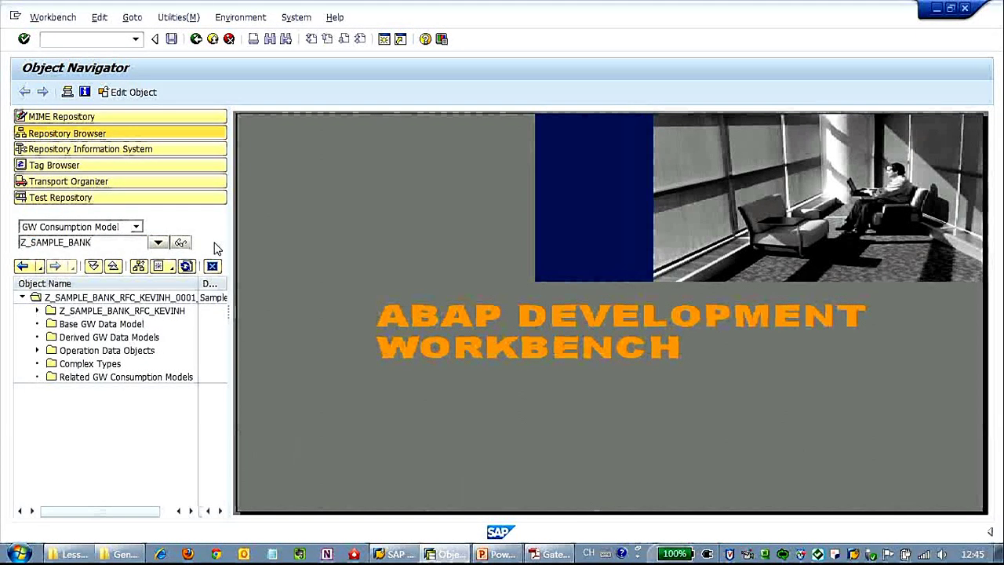
{"action": "type", "text": "_RFC_SV"}
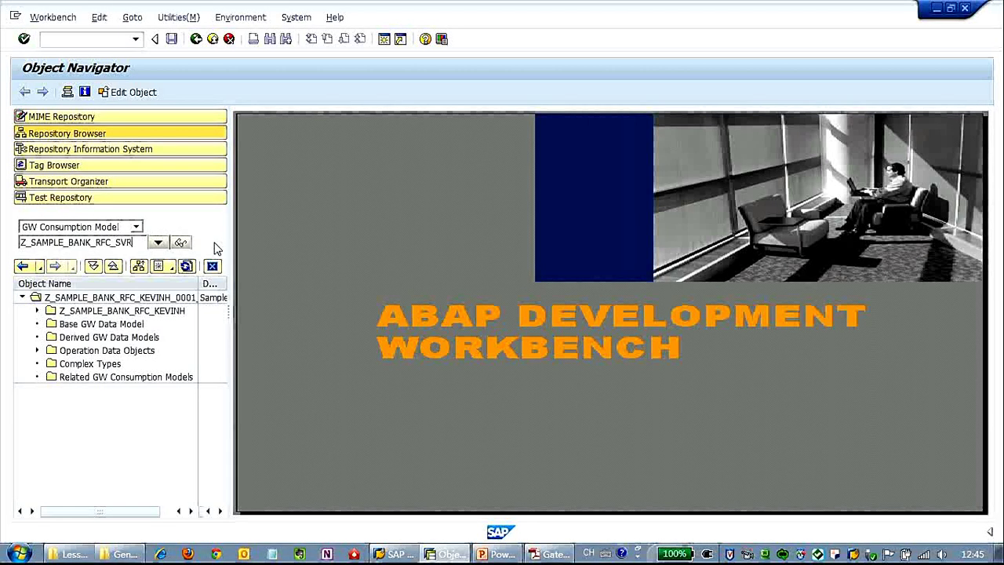
{"action": "type", "text": "C"}
{"action": "type", "text": "_KEVINH_"}
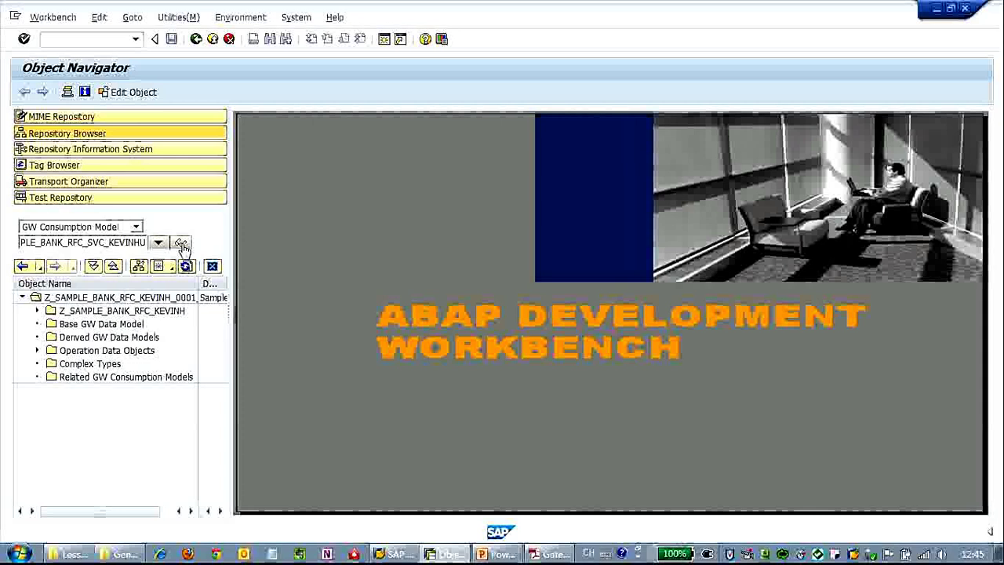
{"action": "left_click", "coordinate": [181, 243]}
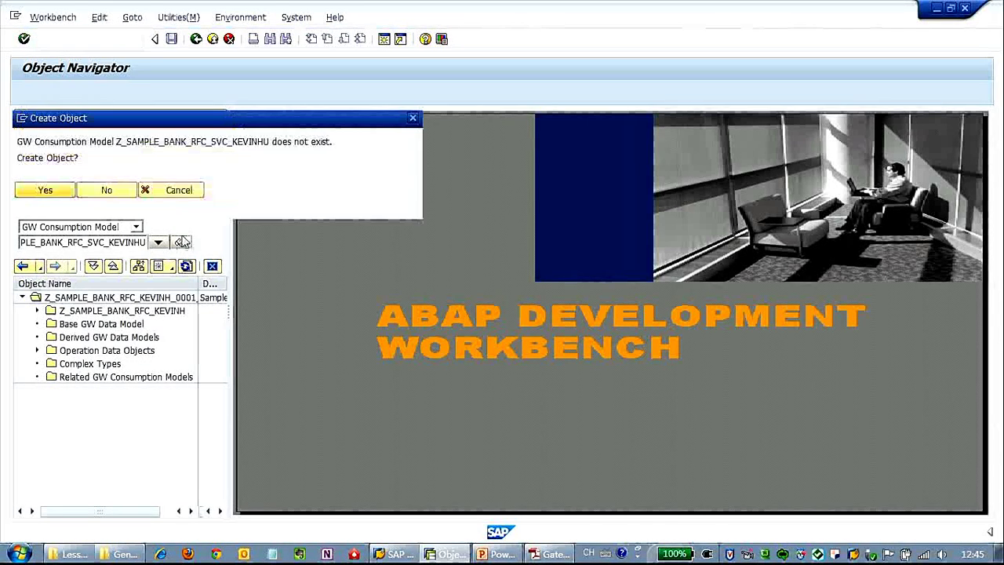
{"action": "left_click", "coordinate": [67, 193]}
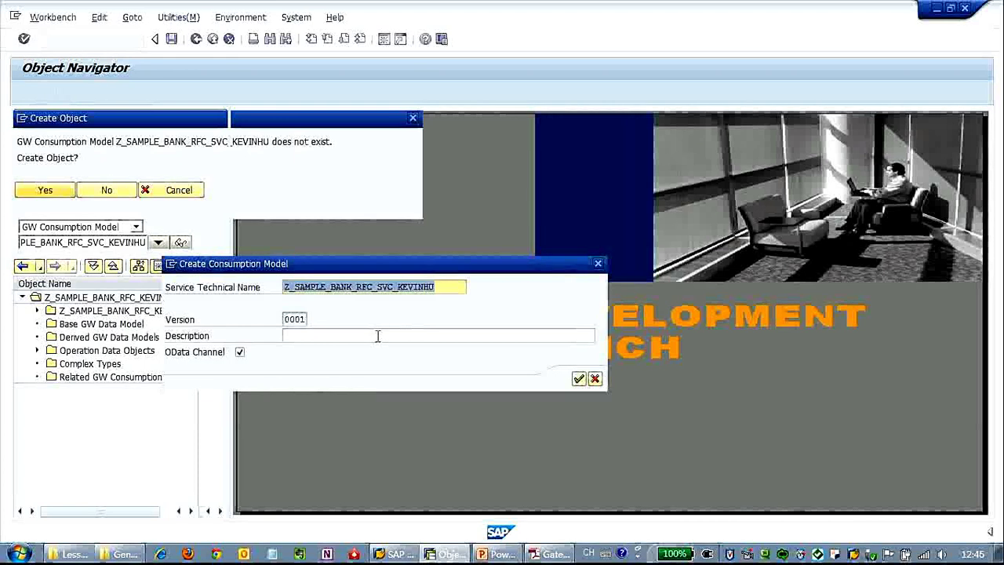
Give the new consumption model the description 'Test' and save it as a local object.
{"action": "left_click", "coordinate": [239, 353]}
{"action": "left_click", "coordinate": [325, 337]}
{"action": "type", "text": "Test"}
{"action": "left_click", "coordinate": [578, 379]}
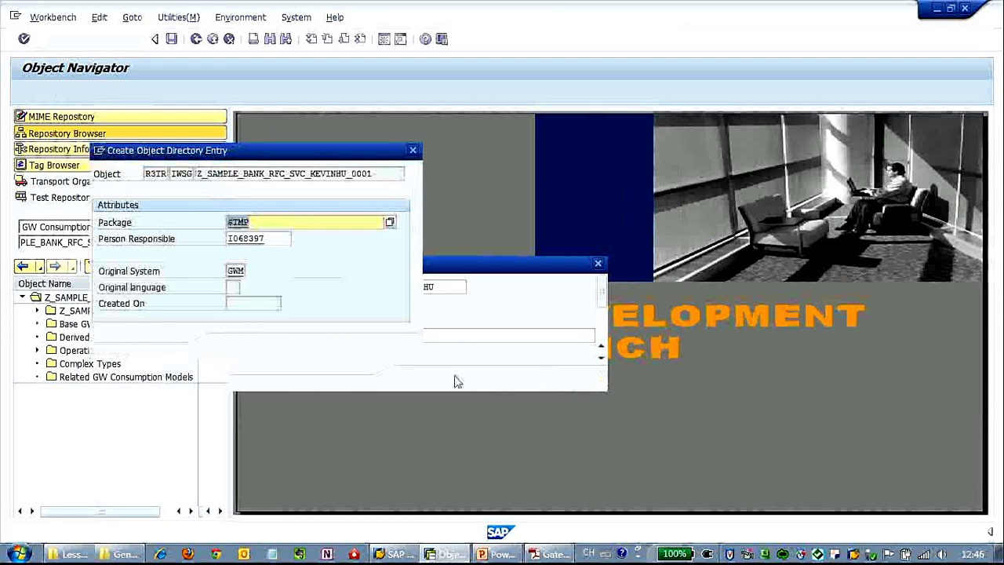
{"action": "left_click", "coordinate": [268, 346]}
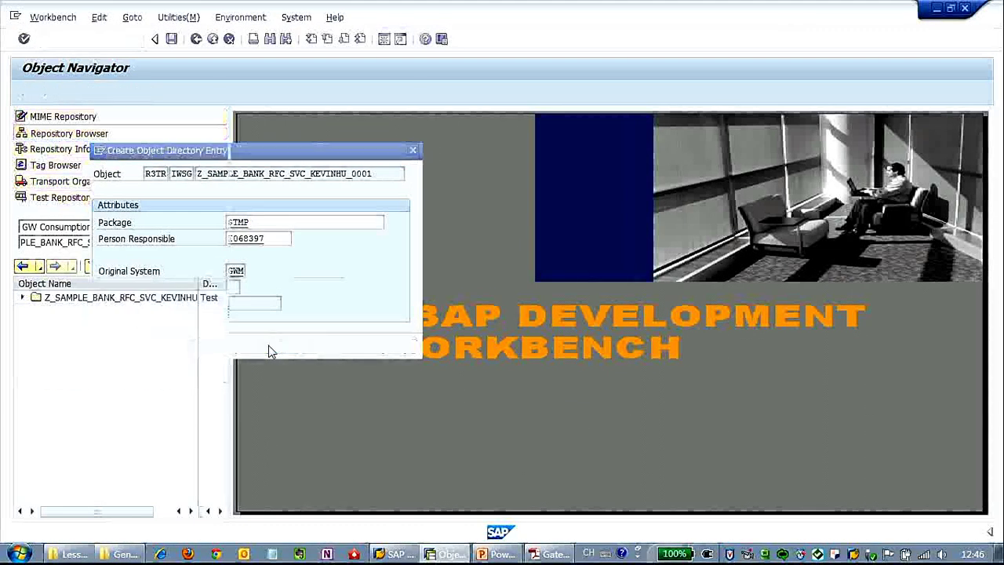
{"action": "left_click", "coordinate": [24, 299]}
Open Add Data Model on the consumption model and enter the identifier pattern Z_SAMPLE*.
{"action": "right_click", "coordinate": [132, 305]}
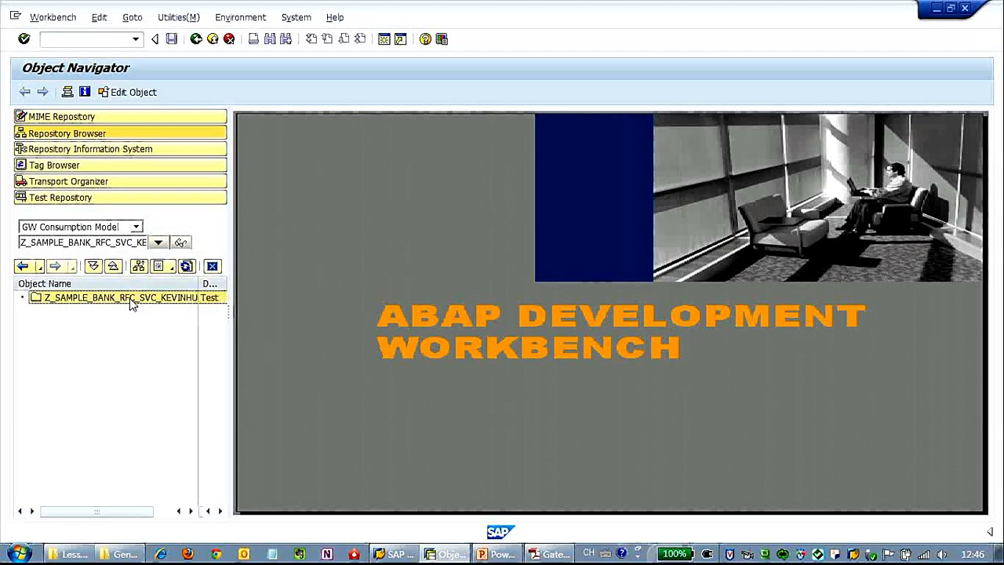
{"action": "left_click", "coordinate": [181, 309]}
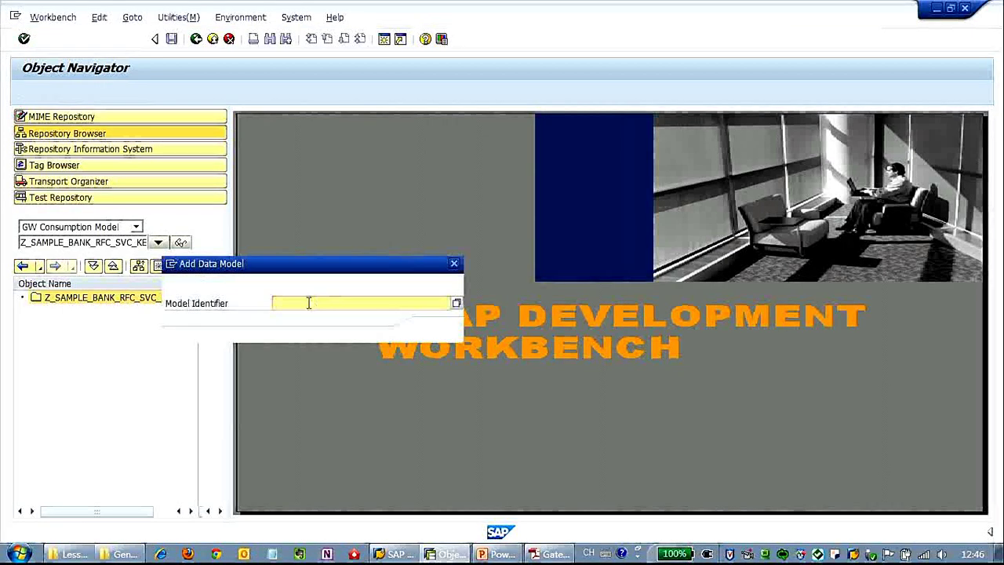
{"action": "left_click", "coordinate": [308, 303]}
{"action": "type", "text": "Z"}
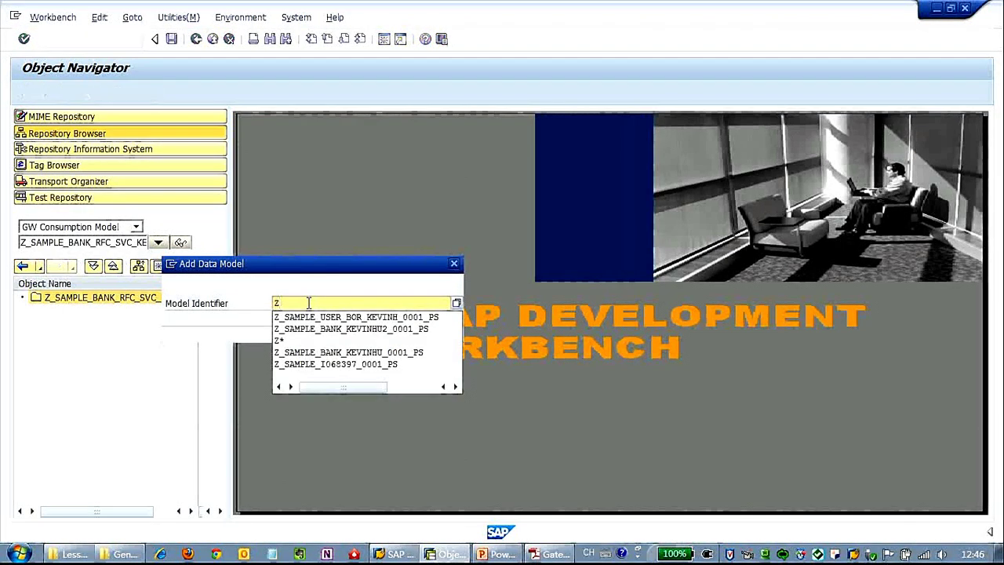
{"action": "type", "text": "_"}
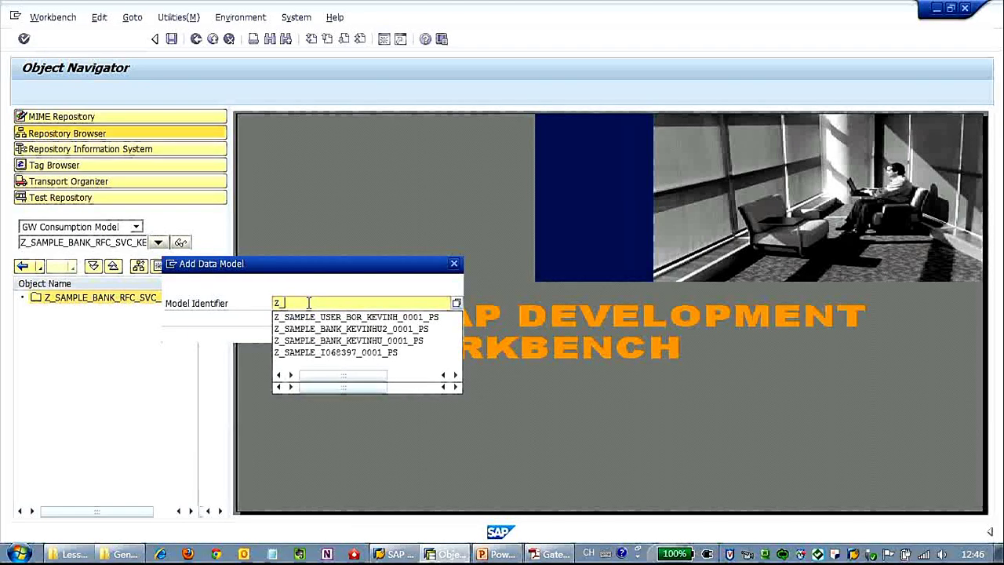
{"action": "type", "text": "SAM"}
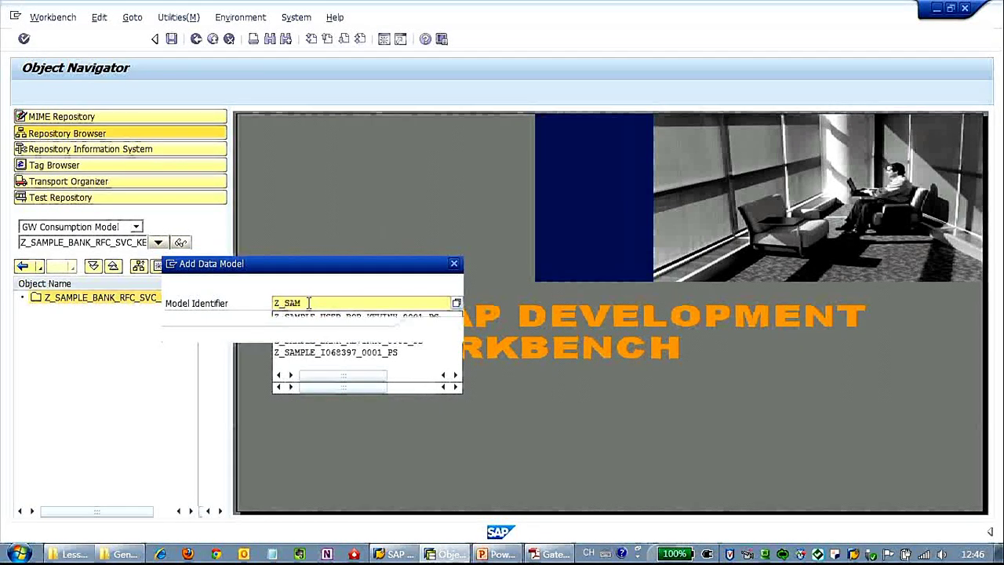
{"action": "type", "text": "PLE*"}
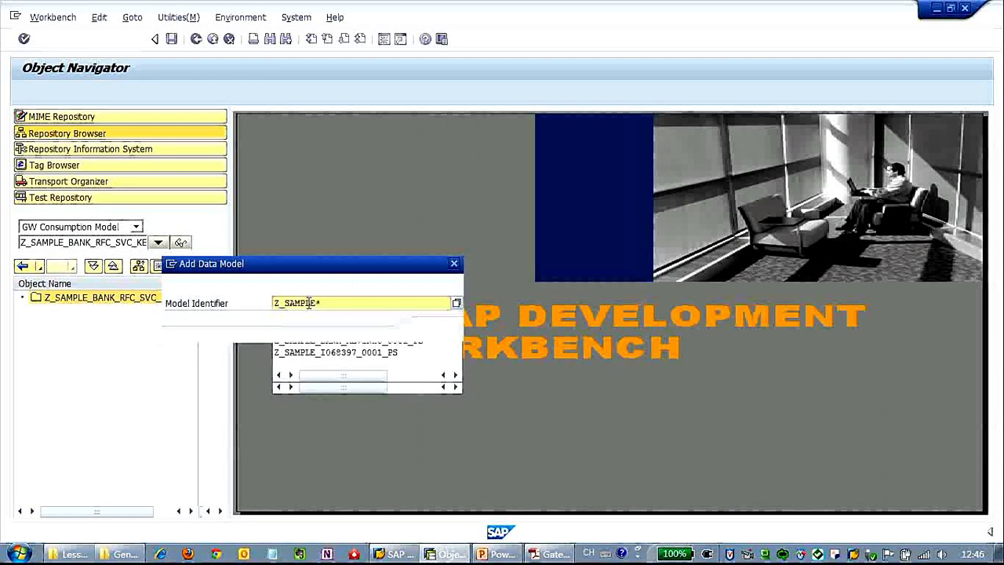
{"action": "left_click", "coordinate": [437, 332]}
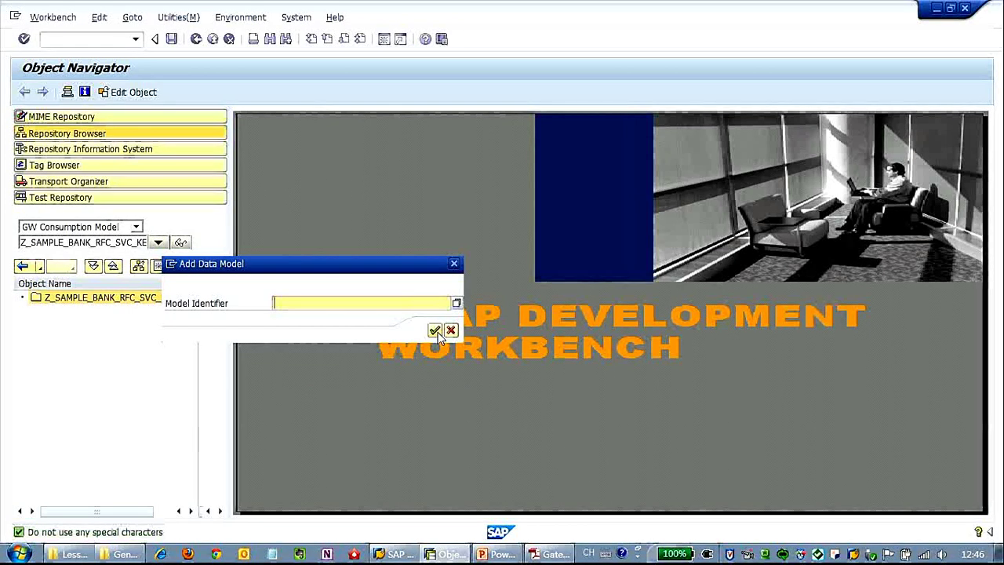
{"action": "type", "text": "Z_"}
{"action": "left_click", "coordinate": [361, 316]}
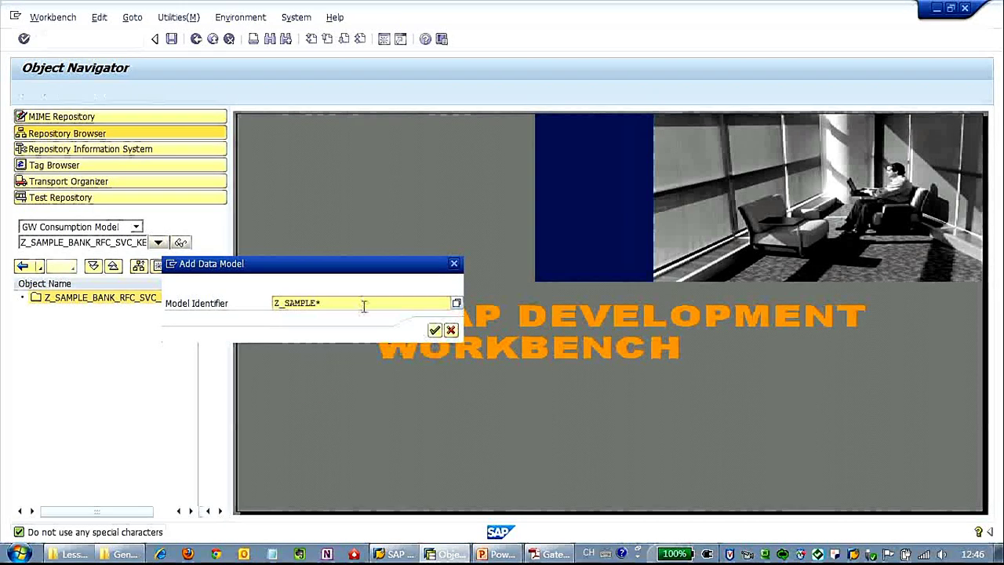
{"action": "key", "text": "BackSpace"}
{"action": "key", "text": "BackSpace"}
{"action": "key", "text": "BackSpace"}
{"action": "key", "text": "BackSpace"}
{"action": "key", "text": "BackSpace"}
{"action": "key", "text": "BackSpace"}
{"action": "key", "text": "BackSpace"}
{"action": "key", "text": "BackSpace"}
{"action": "key", "text": "BackSpace"}
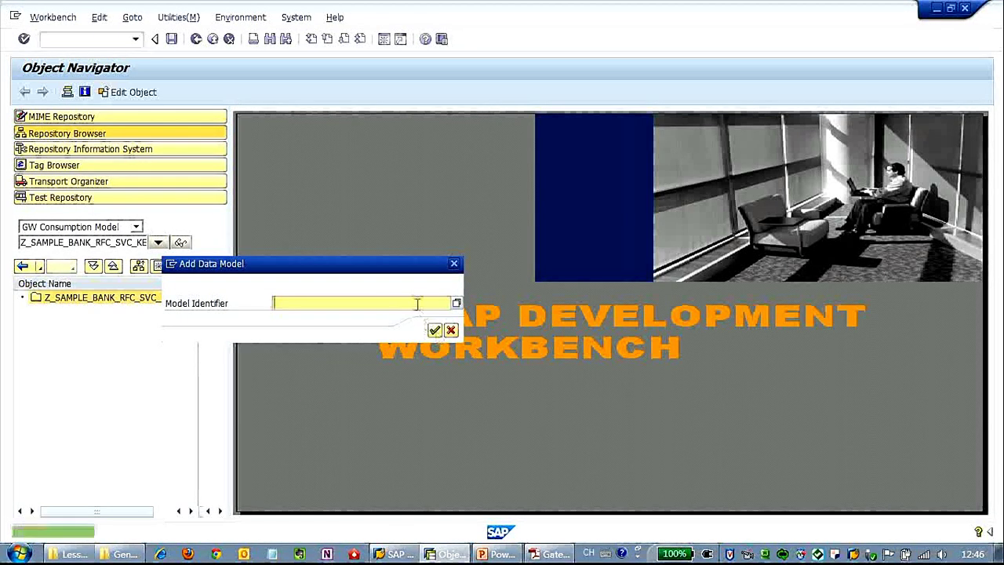
{"action": "type", "text": "Z_"}
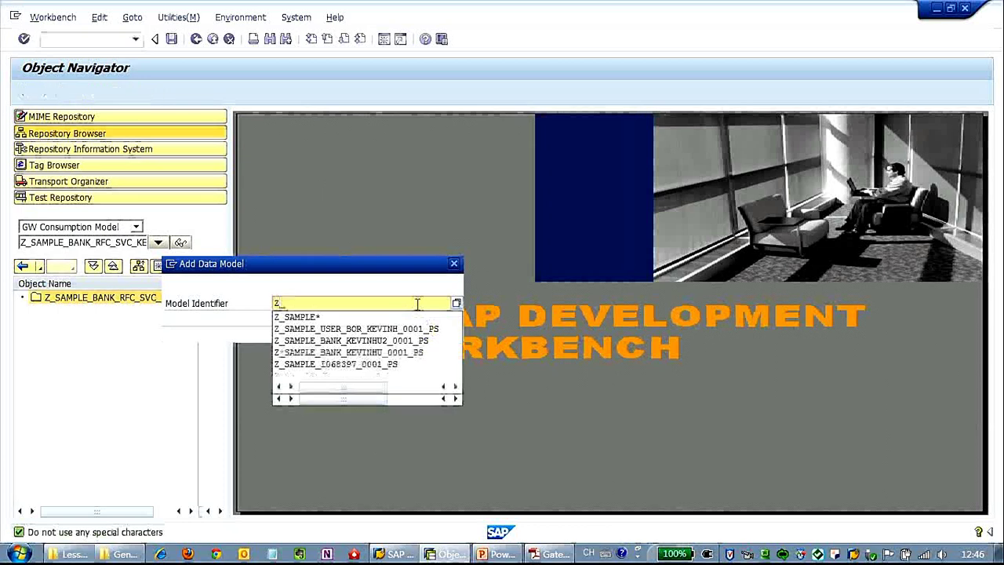
{"action": "key", "text": "Down"}
{"action": "key", "text": "Return"}
Search Z_SAMPLE* data models and add Z_SAMPLE_BANK_RFC_KEVINH_0001_PS to the consumption model.
{"action": "left_click", "coordinate": [456, 303]}
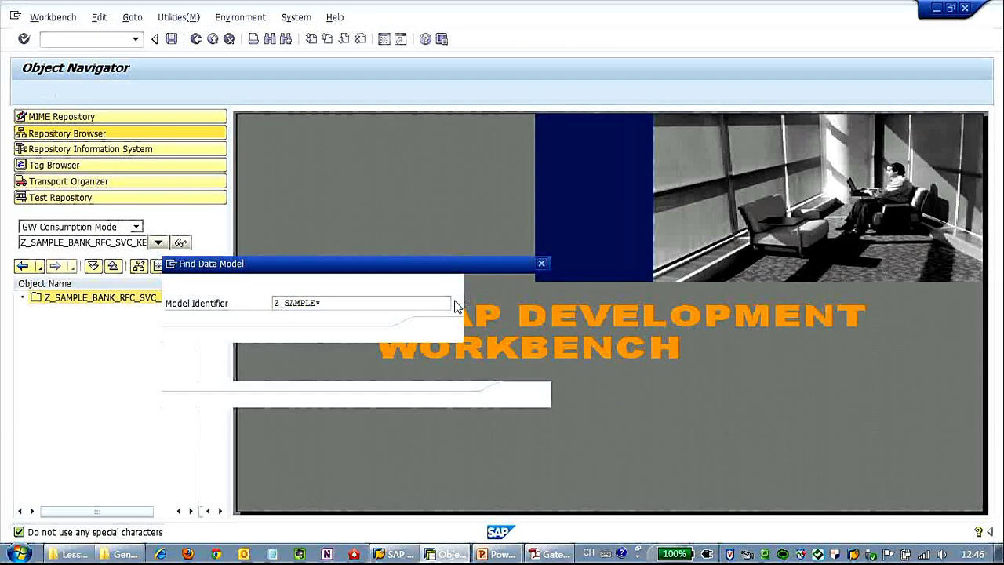
{"action": "left_click", "coordinate": [523, 400]}
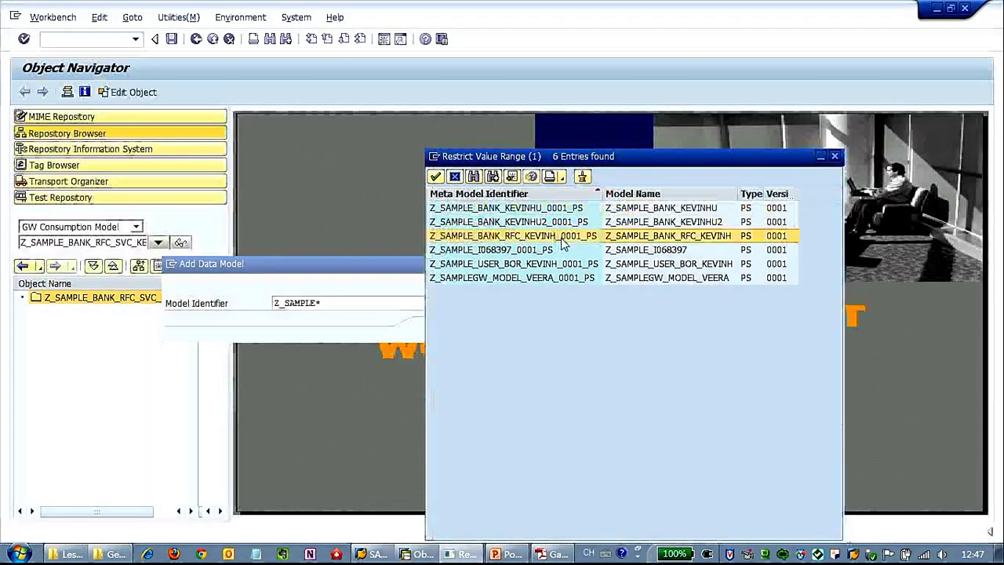
{"action": "left_click", "coordinate": [576, 237]}
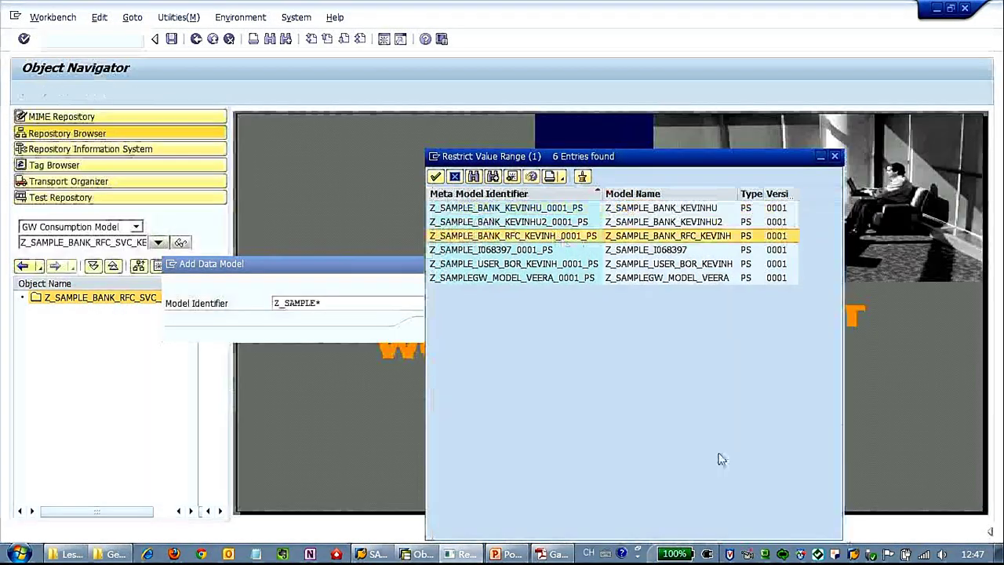
{"action": "left_click_drag", "start_coordinate": [639, 157], "coordinate": [558, 72]}
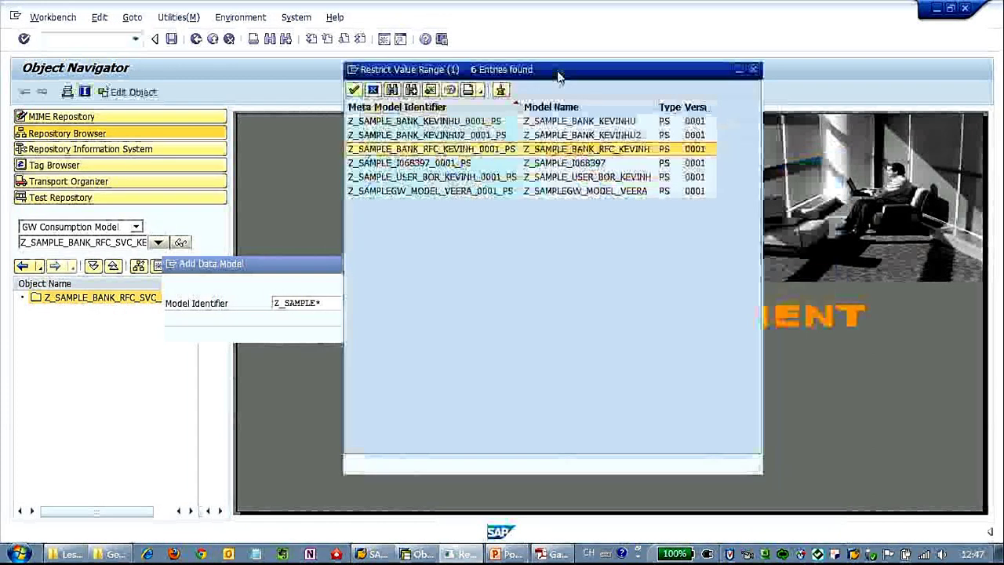
{"action": "left_click", "coordinate": [355, 90]}
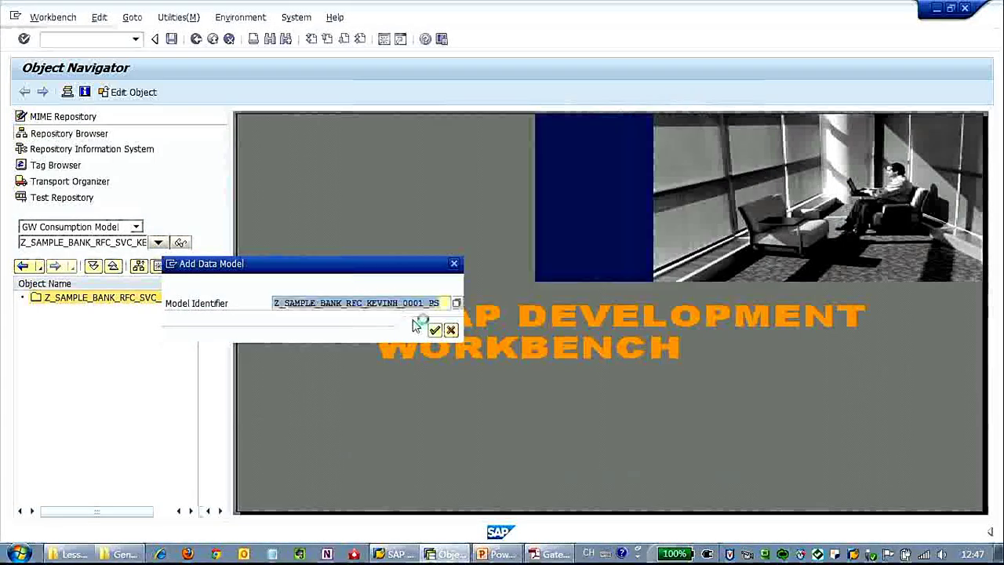
{"action": "left_click", "coordinate": [435, 330]}
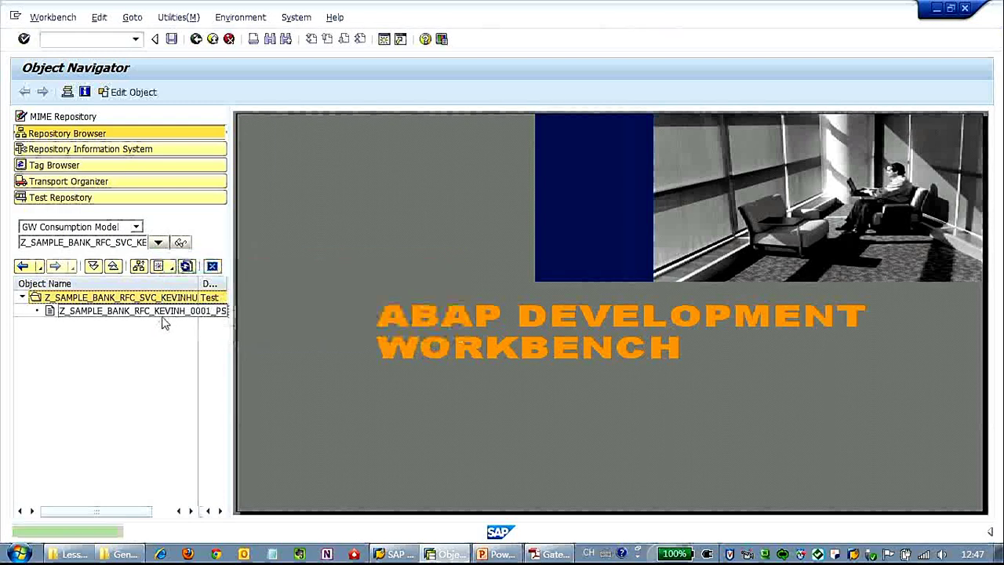
Display the consumption model's service document and open its URL as XML in Internet Explorer.
{"action": "left_click", "coordinate": [170, 298]}
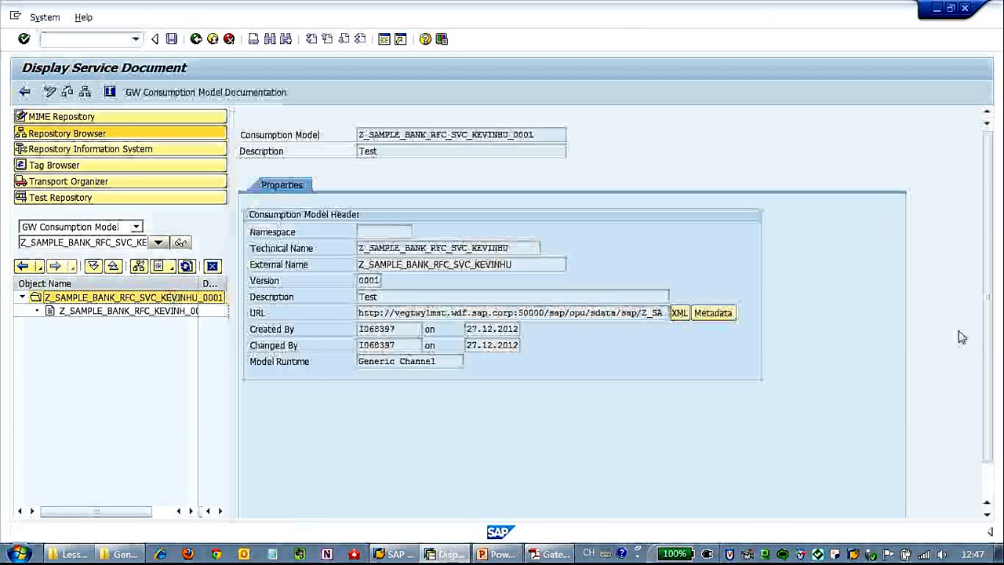
{"action": "left_click", "coordinate": [678, 312]}
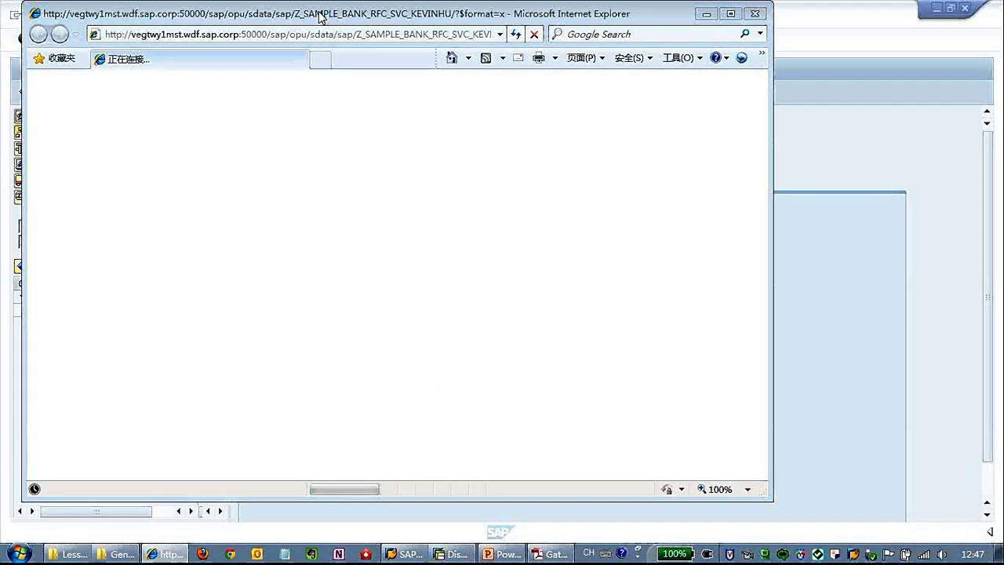
Enter the user credentials to sign in and load the service document XML.
{"action": "type", "text": "I068"}
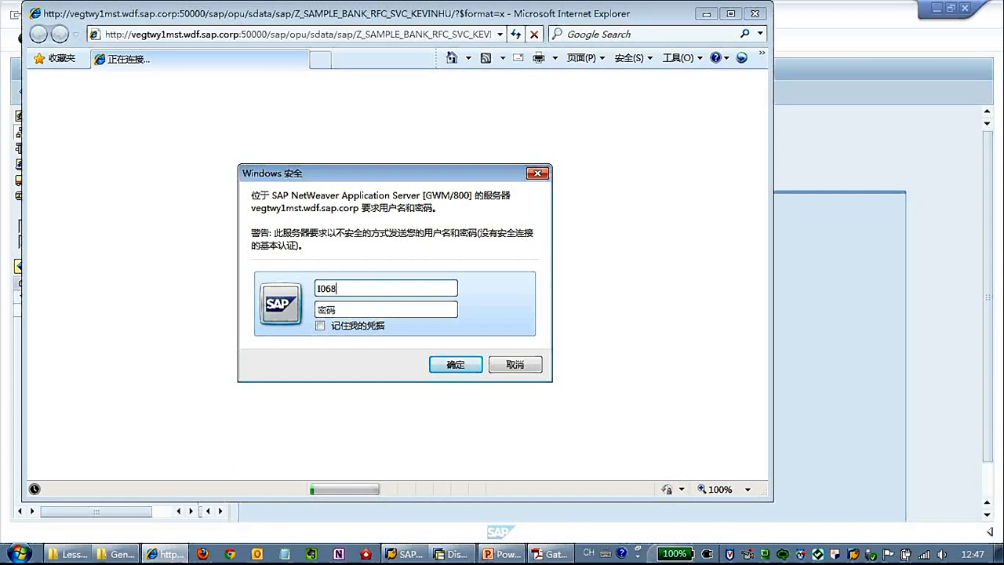
{"action": "type", "text": "*****"}
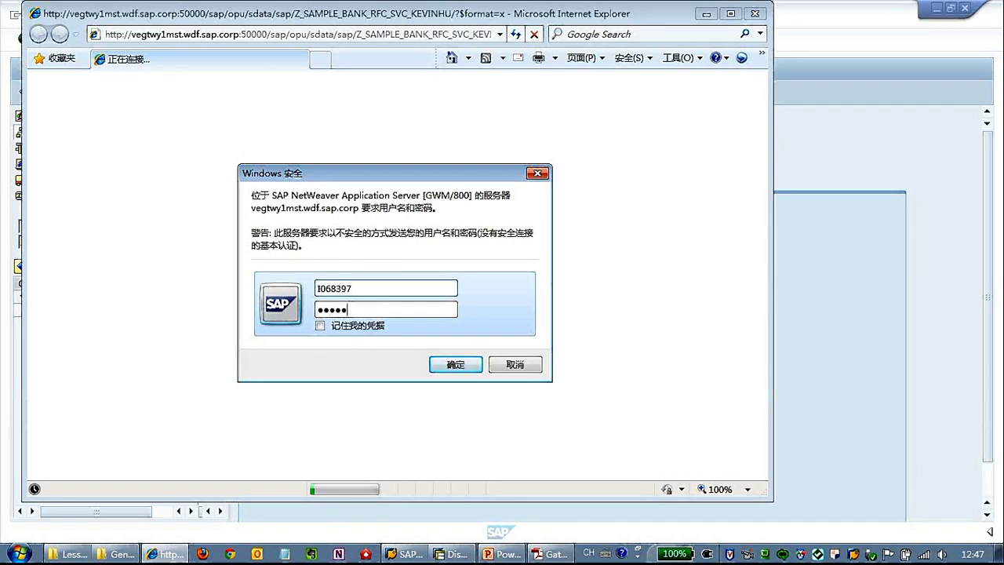
{"action": "key", "text": "Return"}
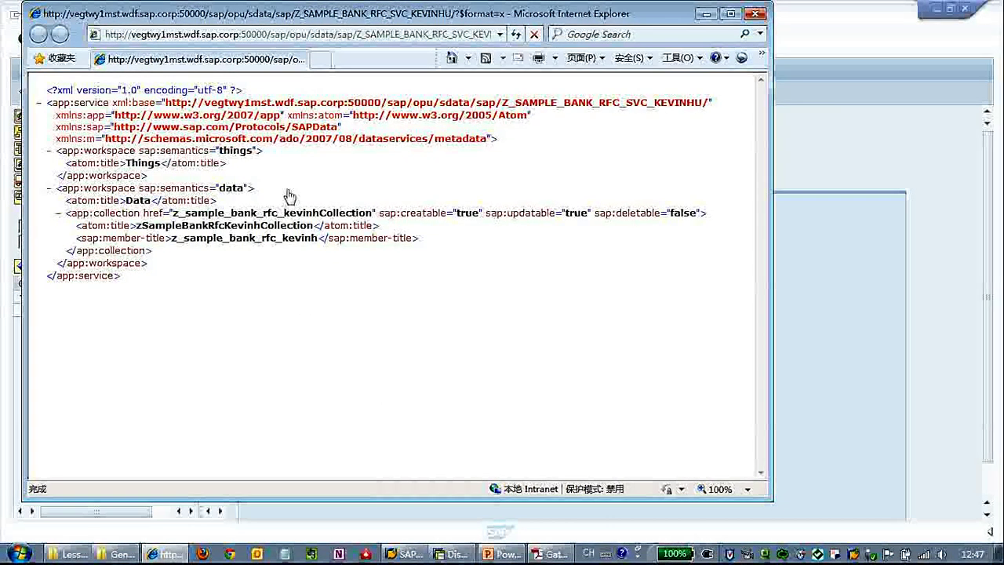
Insert z_sample_bank_rfc_kevinhCollection into the service URL before ?$format=xml and load it.
{"action": "left_click", "coordinate": [414, 33]}
{"action": "left_click", "coordinate": [405, 34]}
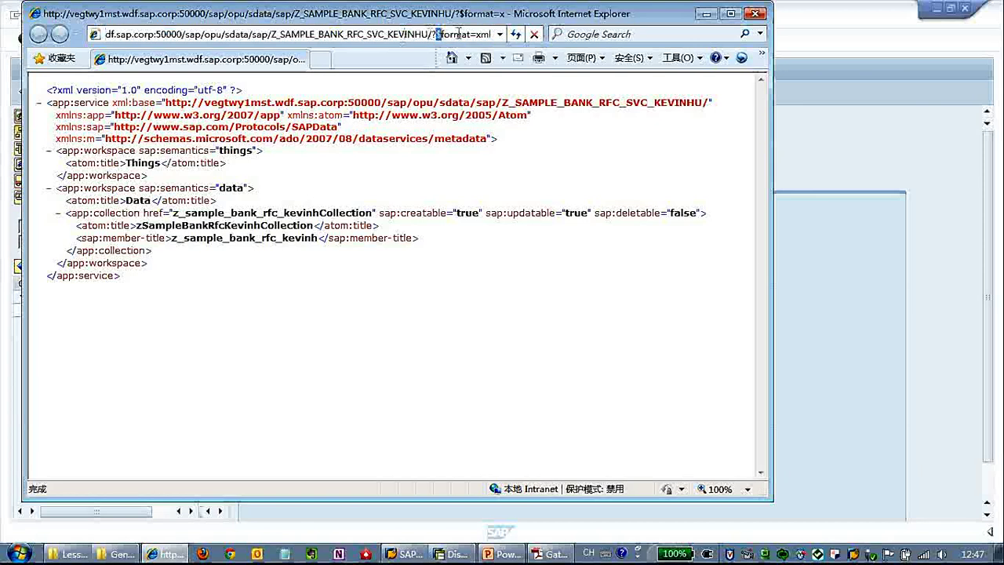
{"action": "left_click", "coordinate": [382, 34]}
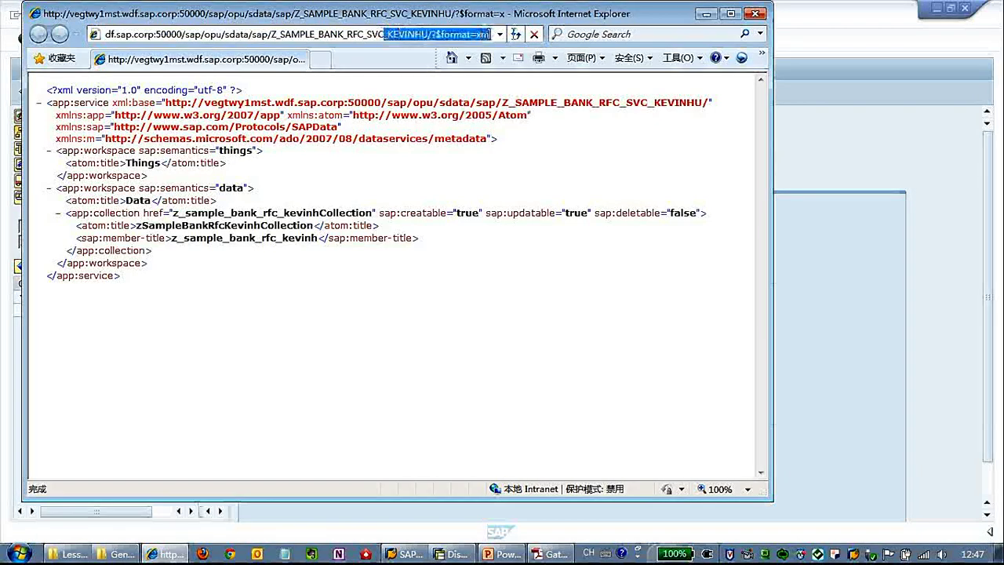
{"action": "left_click", "coordinate": [431, 34]}
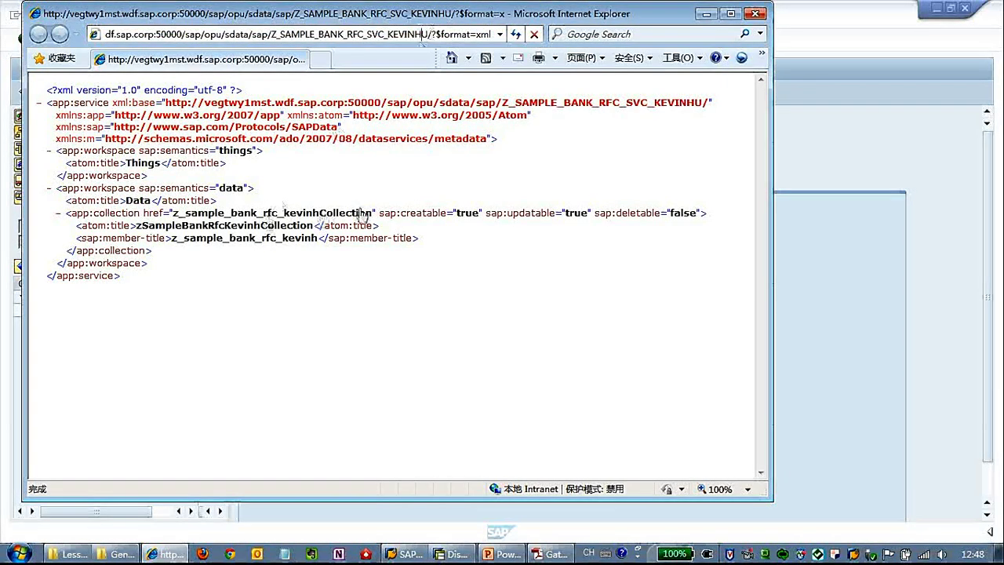
{"action": "left_click_drag", "start_coordinate": [372, 218], "coordinate": [173, 218]}
{"action": "key", "text": "ctrl+c"}
{"action": "left_click", "coordinate": [450, 34]}
{"action": "left_click", "coordinate": [450, 34]}
{"action": "key", "text": "ctrl+v"}
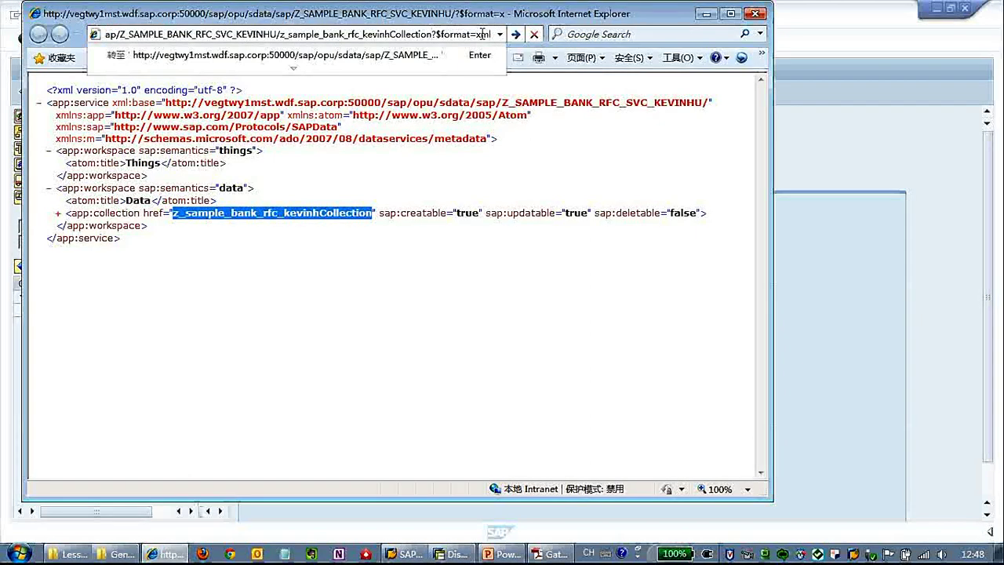
{"action": "left_click_drag", "start_coordinate": [390, 34], "coordinate": [570, 34]}
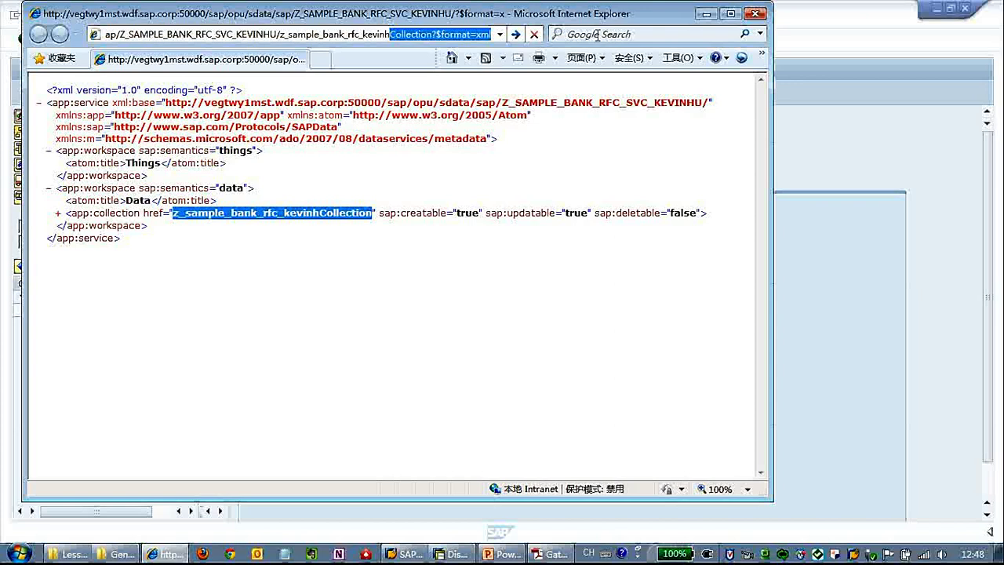
{"action": "key", "text": "Return"}
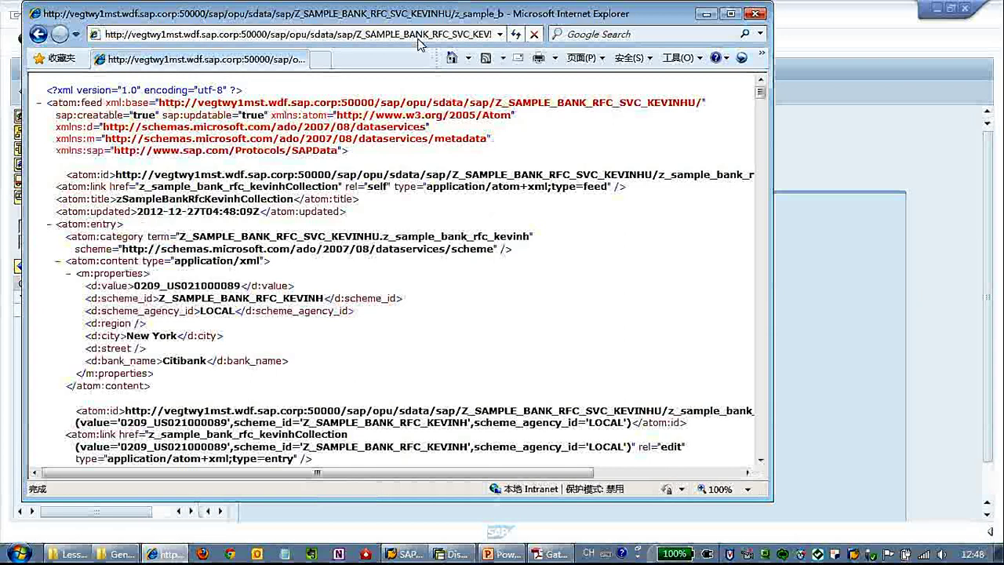
Collapse the first entry's properties and review the returned bank entries such as Citibank.
{"action": "left_click", "coordinate": [590, 281]}
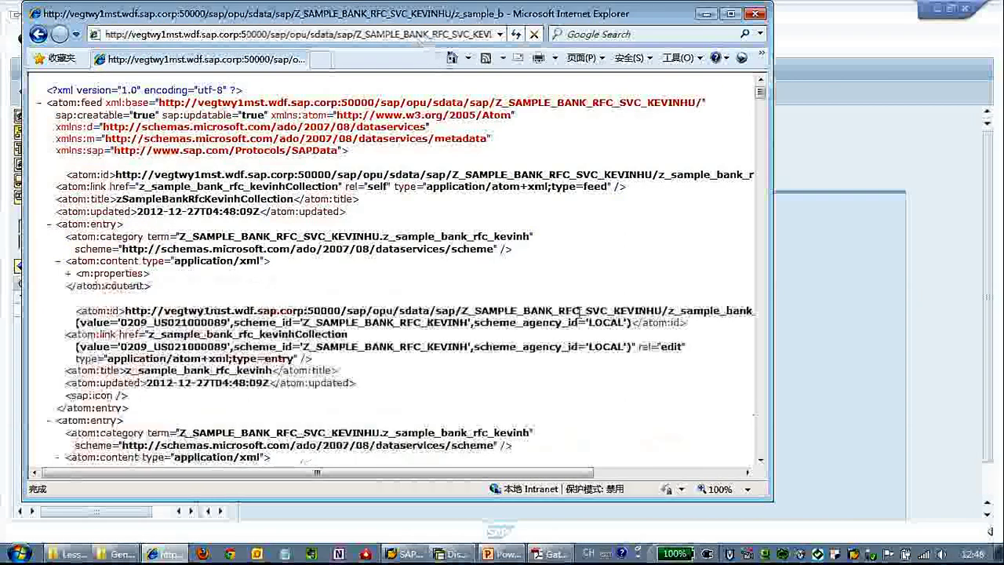
{"action": "scroll", "coordinate": [584, 313], "scroll_direction": "down", "scroll_amount": 5}
{"action": "scroll", "coordinate": [588, 315], "scroll_direction": "down", "scroll_amount": 5}
{"action": "scroll", "coordinate": [587, 312], "scroll_direction": "up", "scroll_amount": 10}
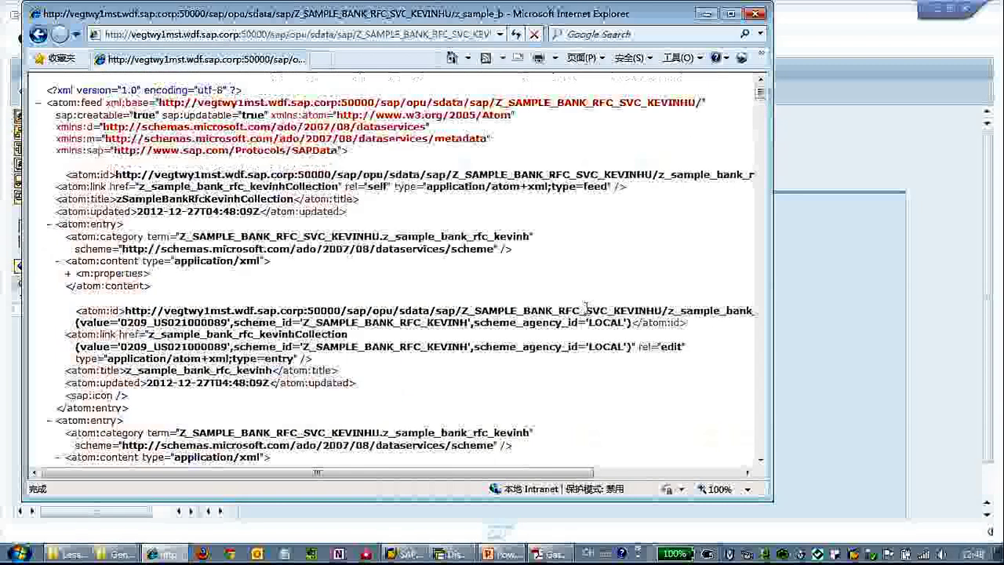
{"action": "left_click", "coordinate": [465, 34]}
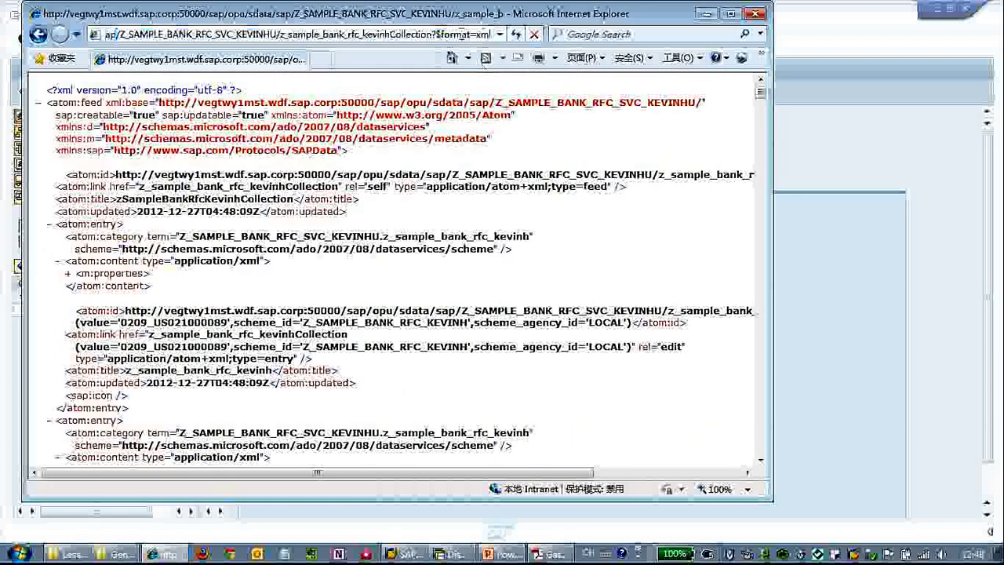